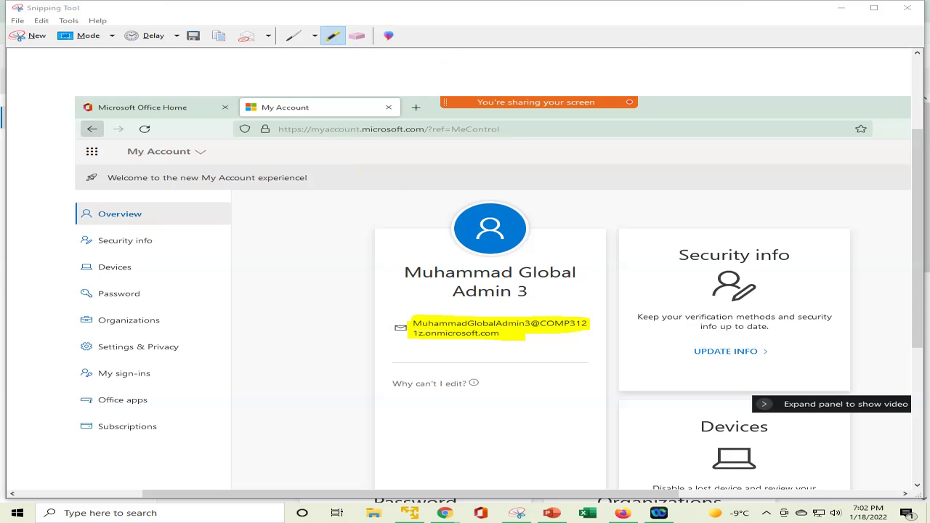
# Minimize the Snipping Tool and Chrome windows and switch to PowerPoint to read the slide about the local server setup.
pyautogui.click(842, 11)
pyautogui.click(846, 13)
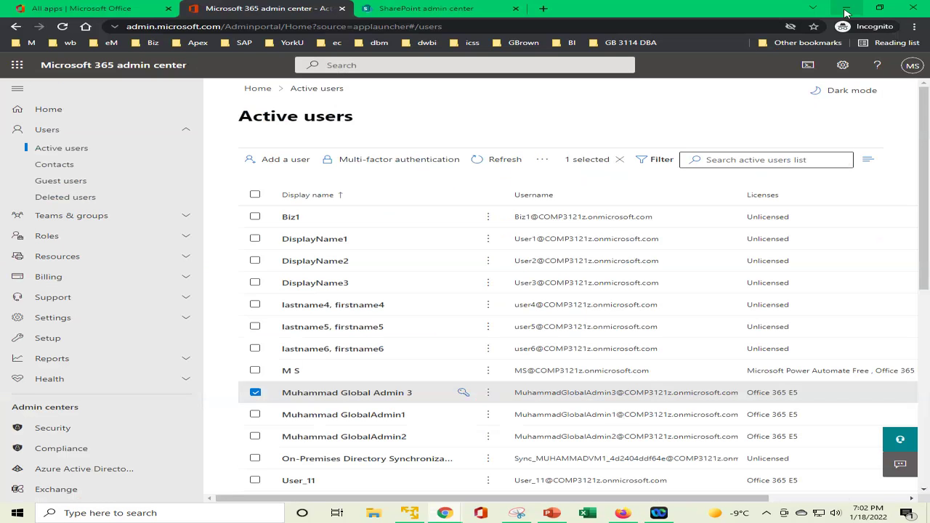
pyautogui.click(846, 11)
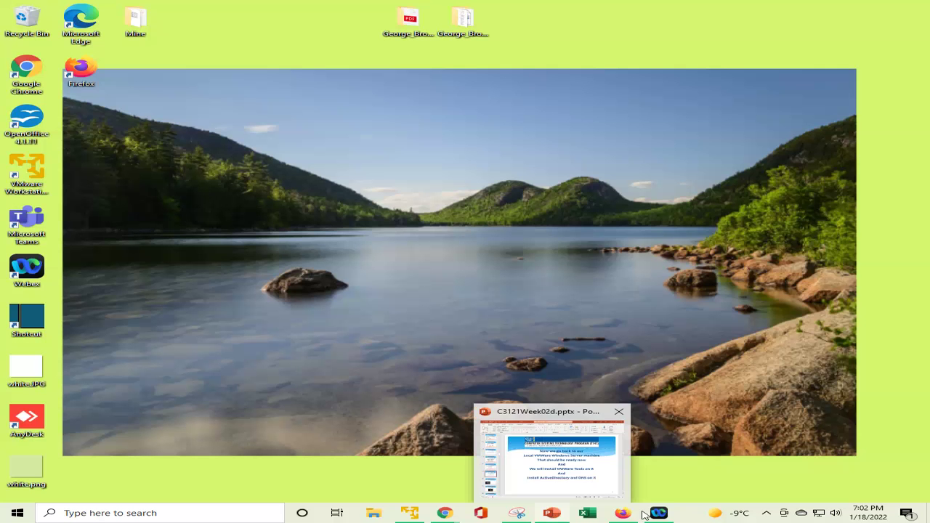
pyautogui.moveTo(660, 517)
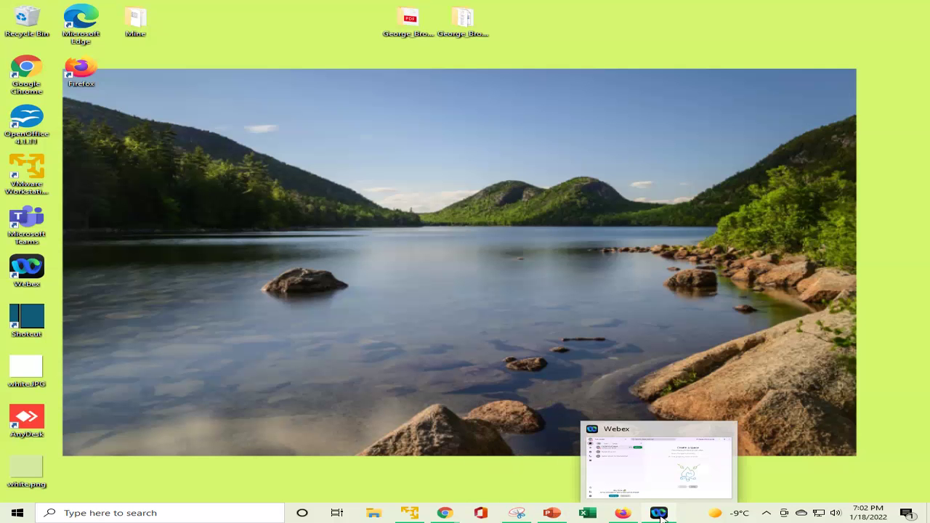
pyautogui.click(550, 515)
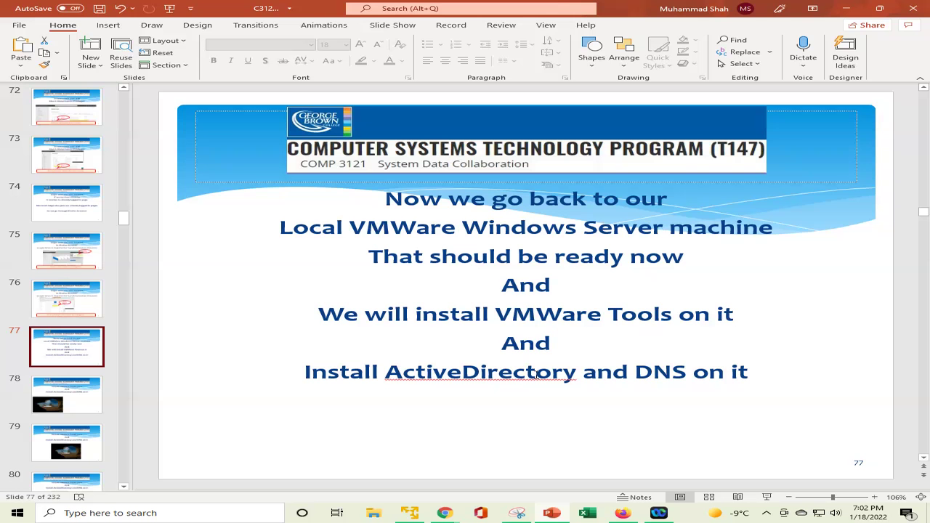
# Switch to VMware Workstation Player, finish the VMware Tools setup wizard and restart the server for the changes to take effect.
pyautogui.click(411, 514)
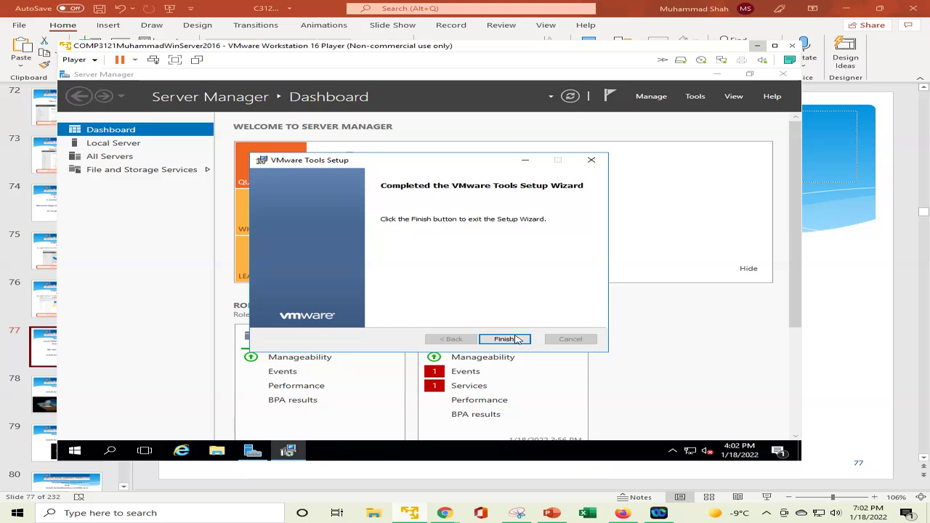
pyautogui.click(554, 516)
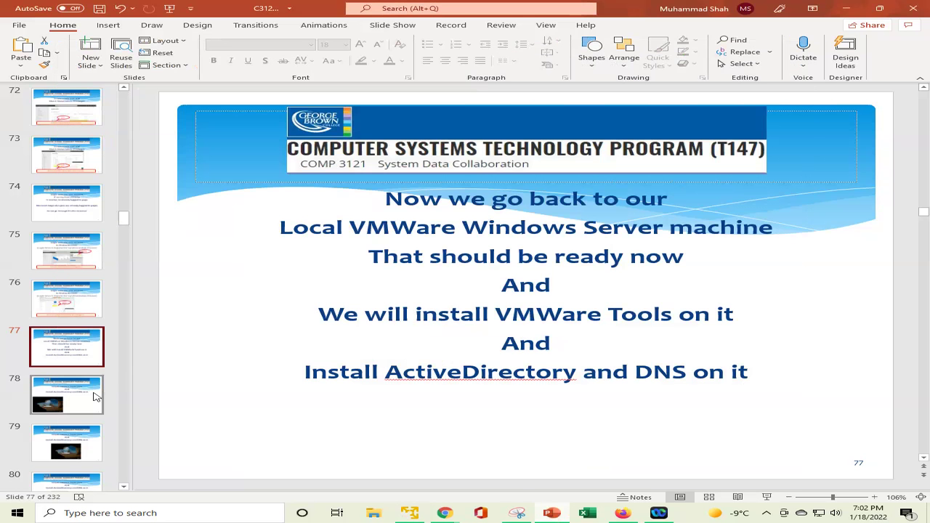
pyautogui.click(552, 516)
pyautogui.click(504, 401)
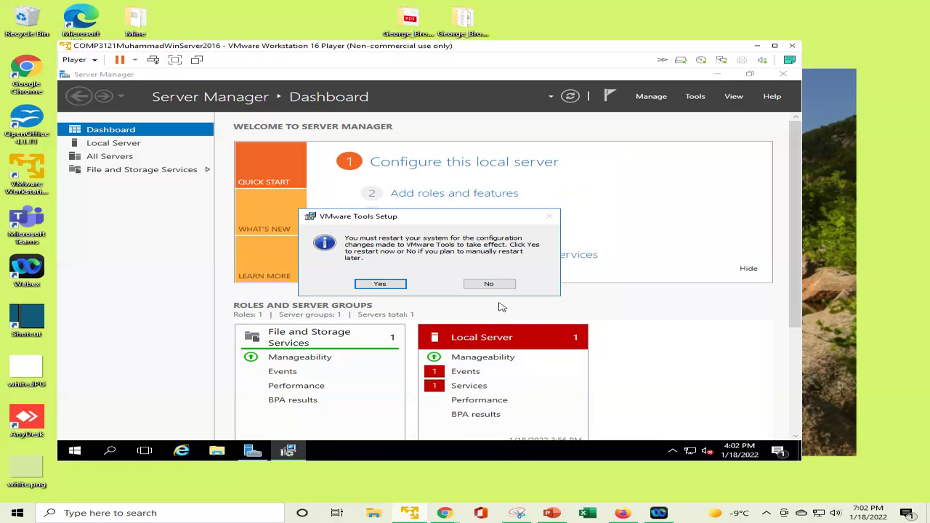
pyautogui.click(378, 285)
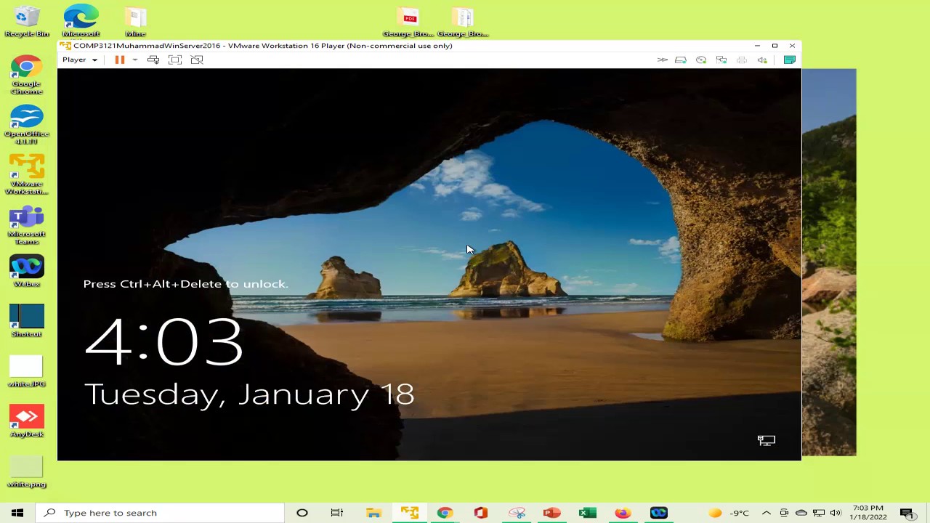
# Sign in to the Windows Server virtual machine as Administrator with the account password.
pyautogui.press('ctrl+alt+Insert')
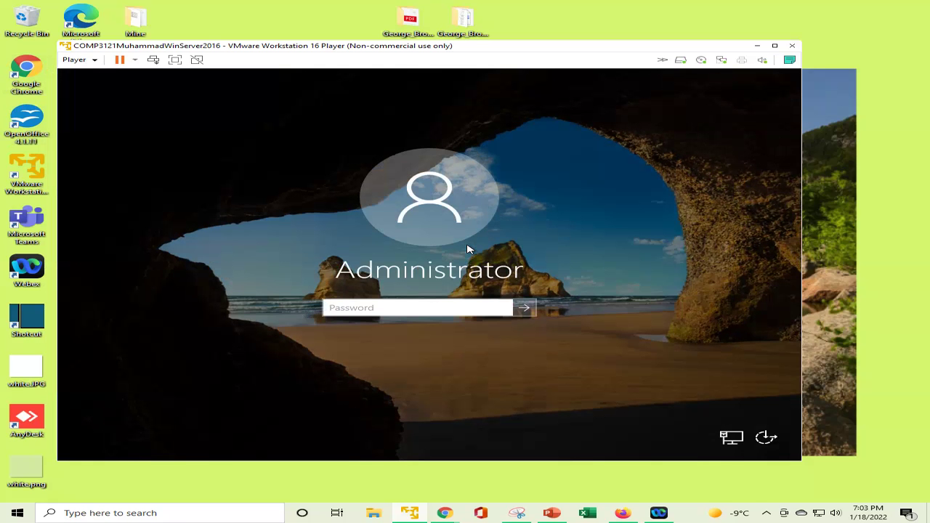
pyautogui.write('•••••••••••••')
pyautogui.press('Return')
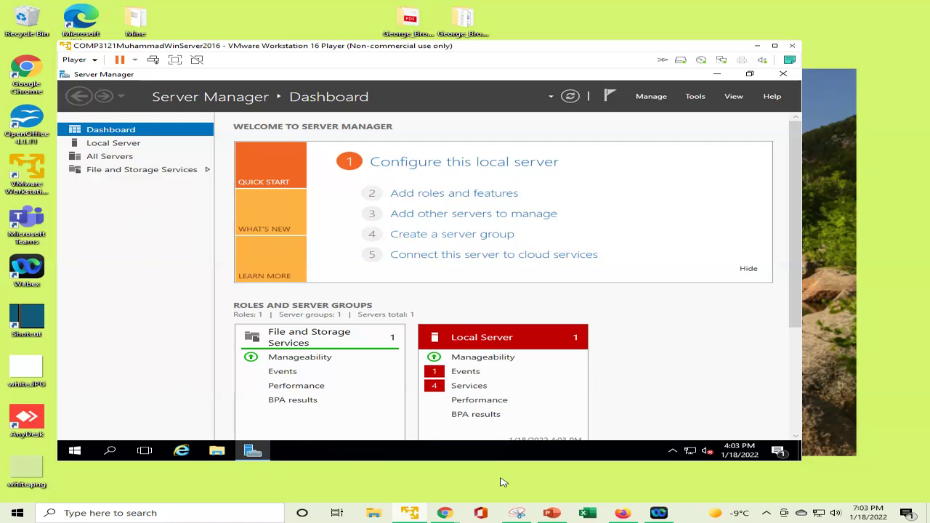
pyautogui.click(552, 513)
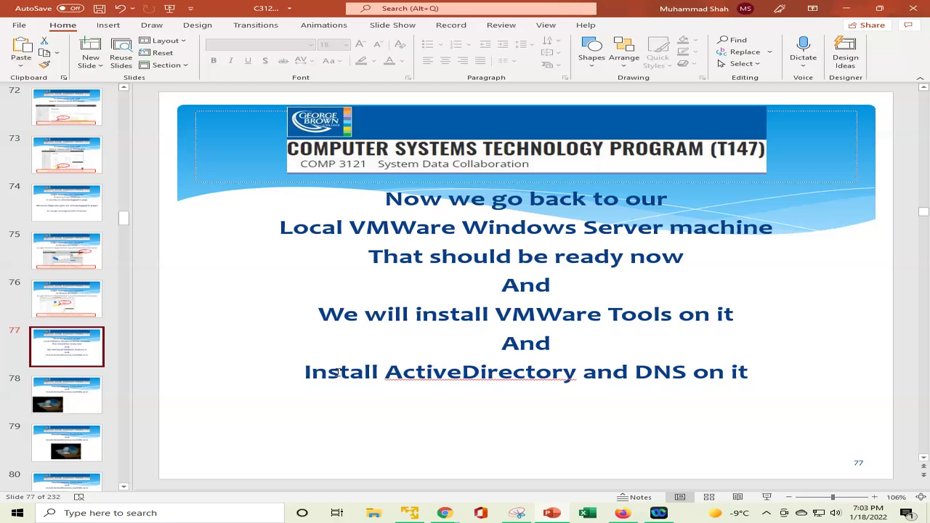
pyautogui.click(557, 516)
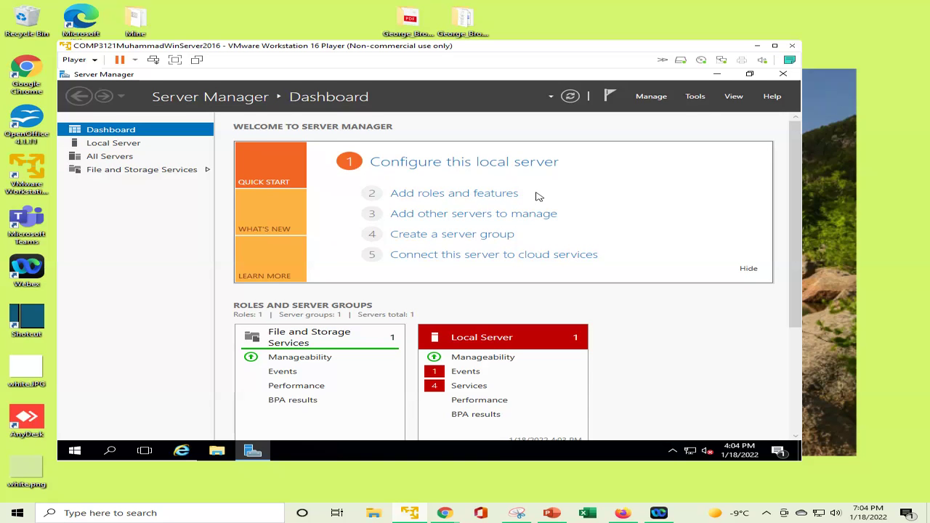
pyautogui.click(463, 194)
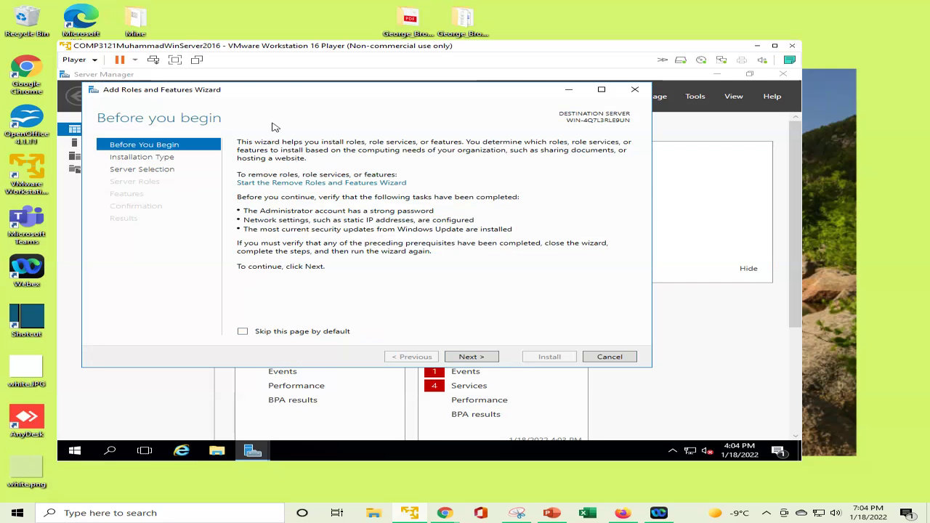
pyautogui.click(471, 357)
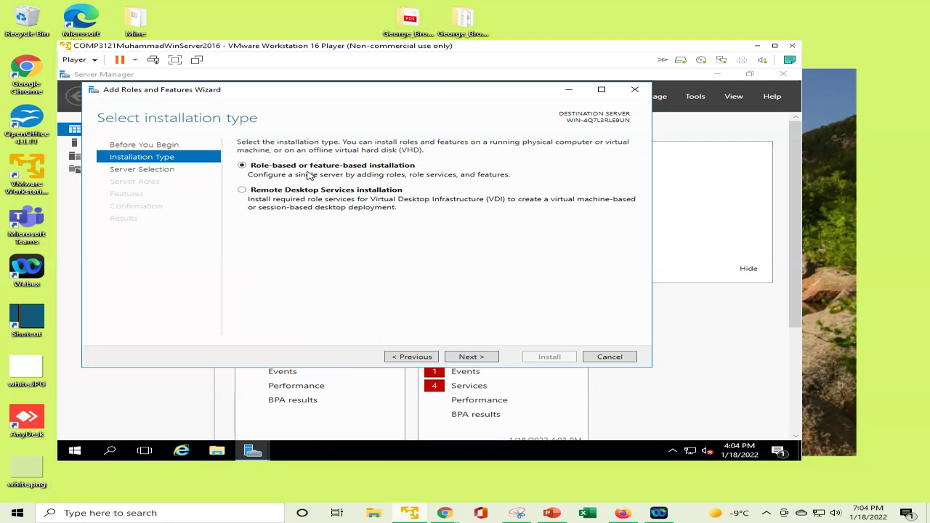
pyautogui.click(469, 359)
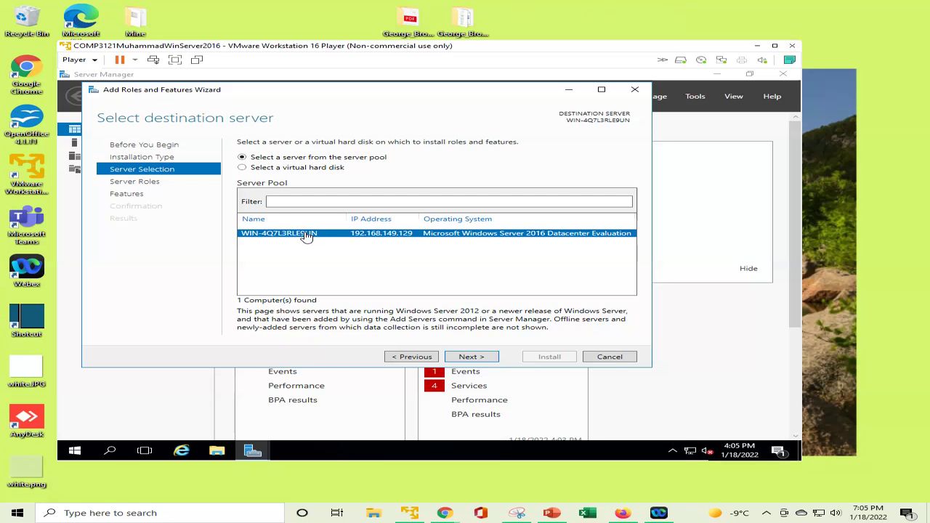
pyautogui.click(610, 357)
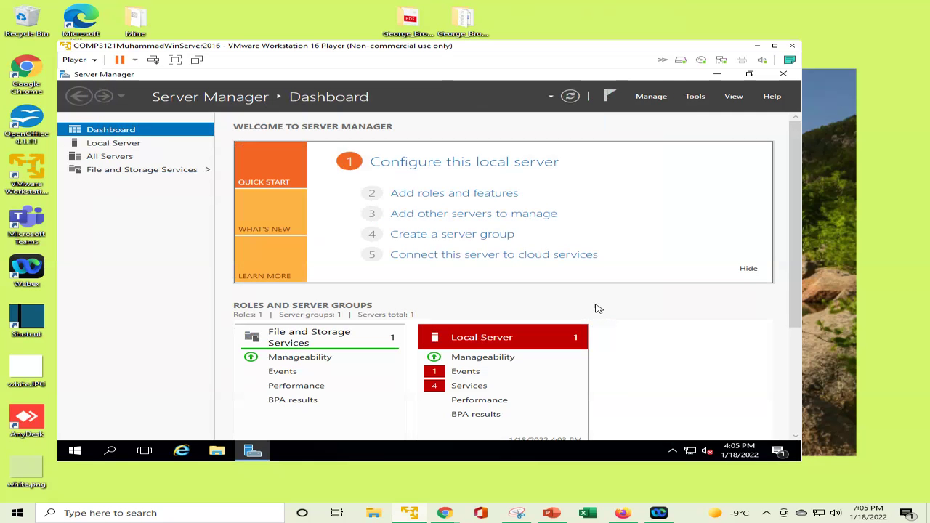
# Rename the local server to the owner's first name followed by VM01, keeping a copy of the new name on the clipboard.
pyautogui.click(109, 146)
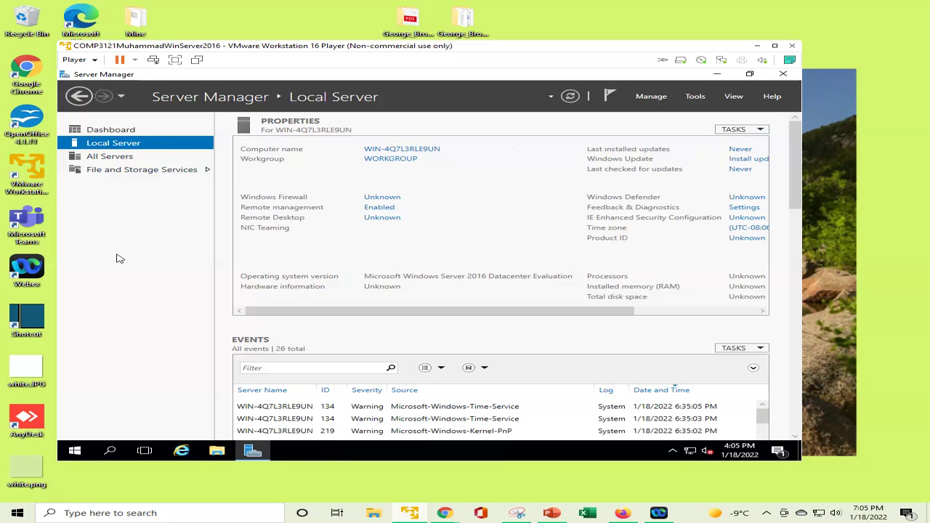
pyautogui.click(434, 150)
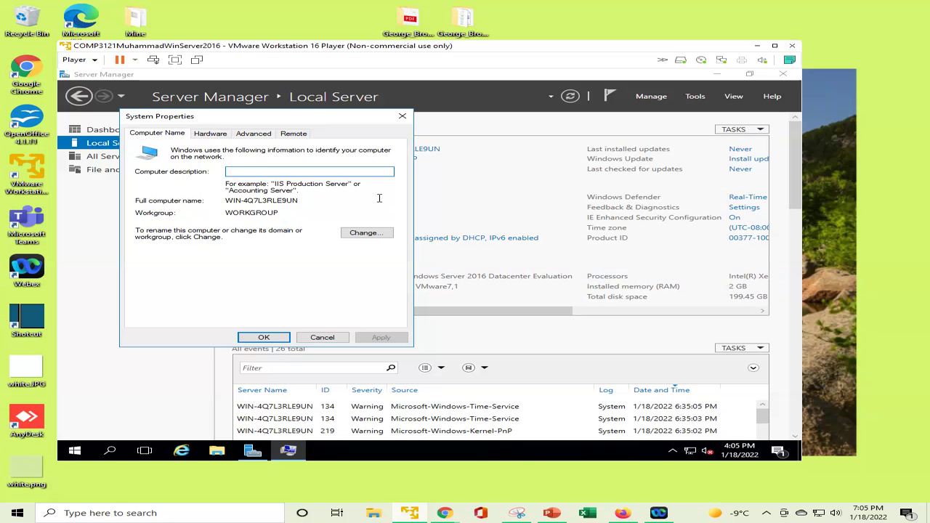
pyautogui.click(372, 233)
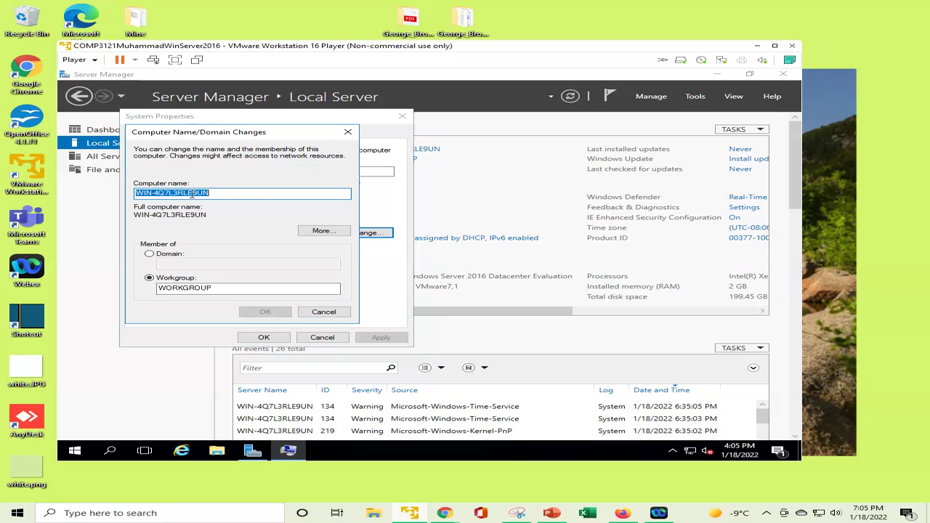
pyautogui.click(263, 194)
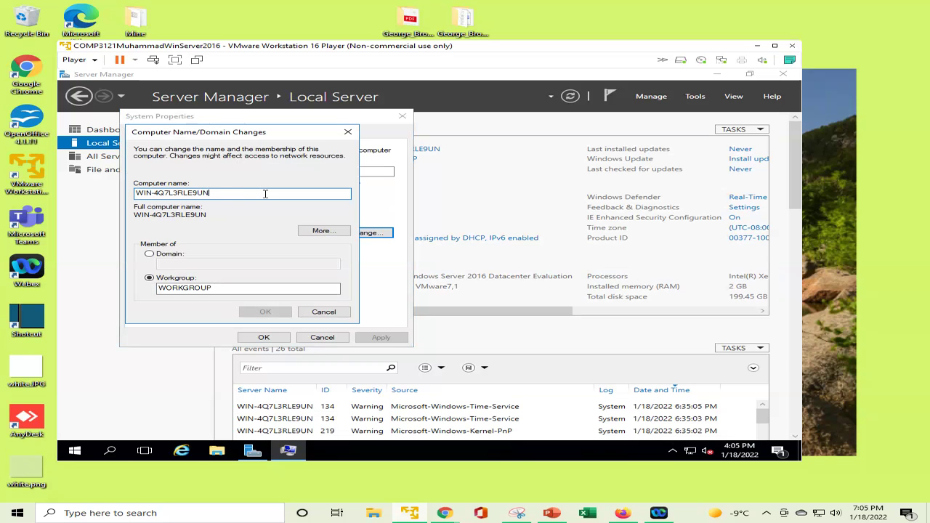
pyautogui.doubleClick(265, 194)
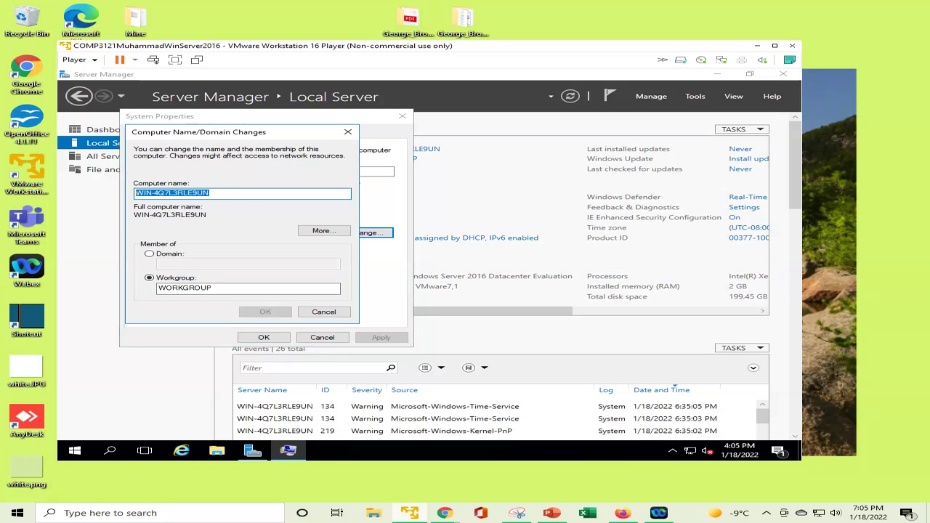
pyautogui.write('MuhammadVM')
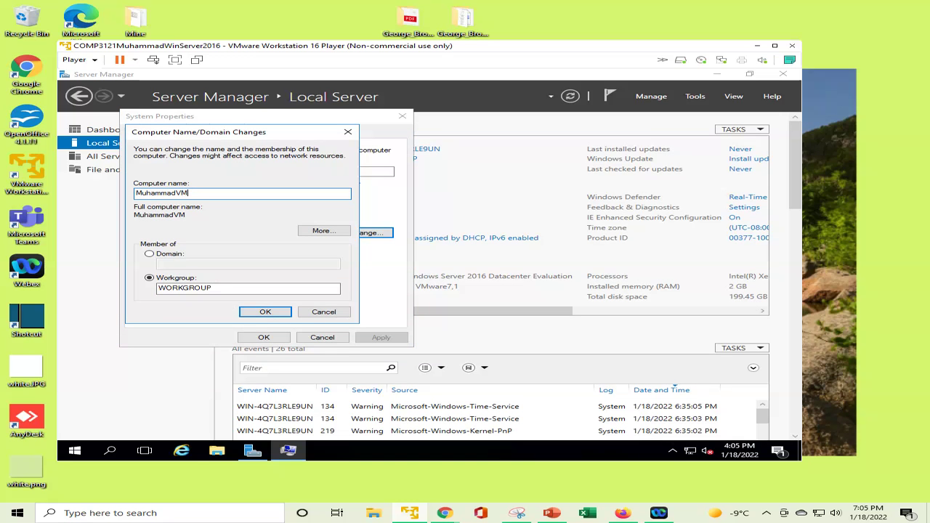
pyautogui.write('01')
pyautogui.doubleClick(265, 196)
pyautogui.hotkey('ctrl', 'c')
pyautogui.click(266, 312)
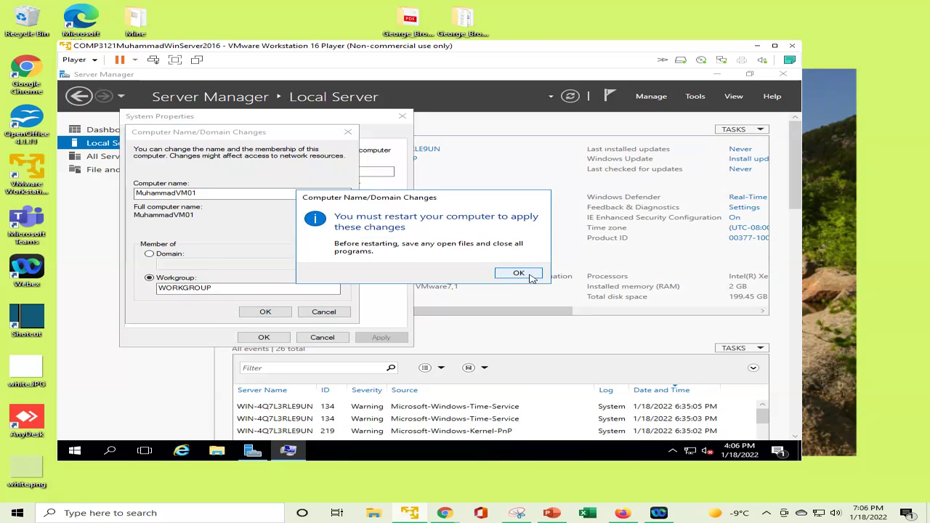
pyautogui.click(531, 277)
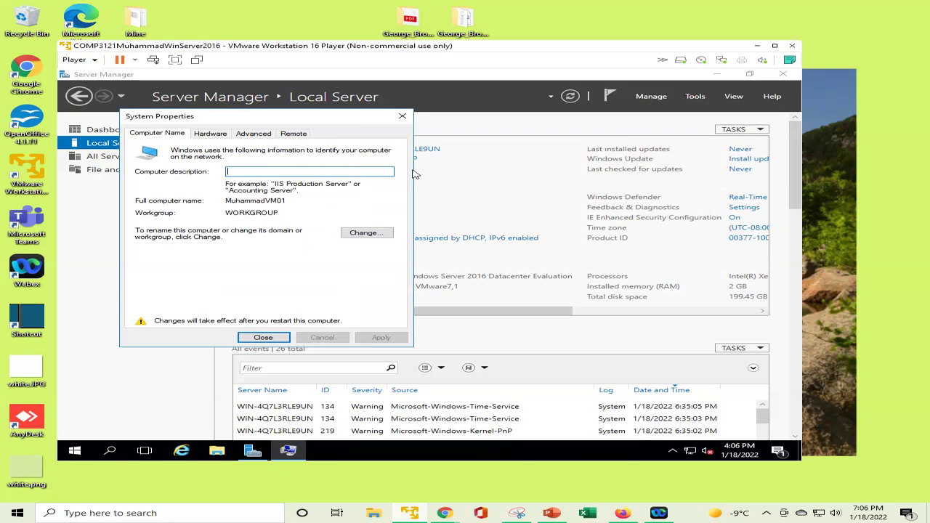
# Paste the new computer name as the computer description, apply it and postpone the restart.
pyautogui.hotkey('ctrl', 'v')
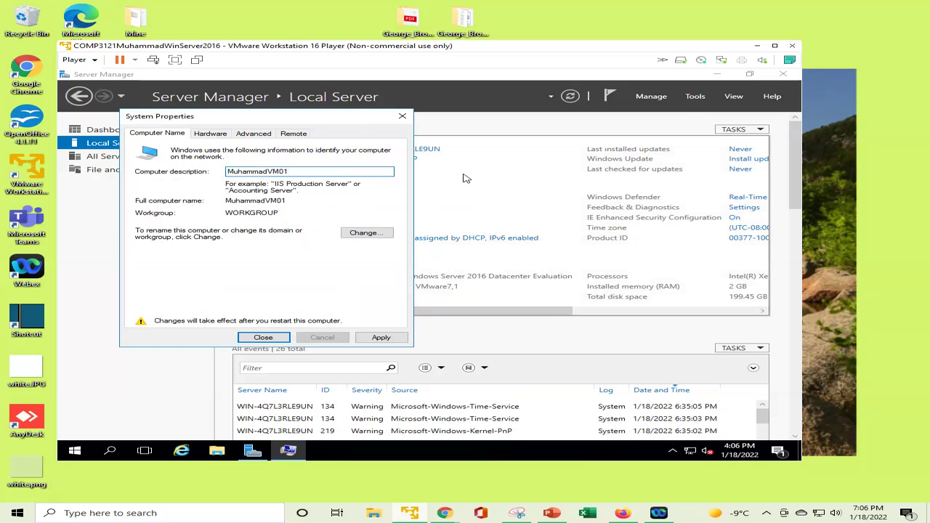
pyautogui.click(382, 338)
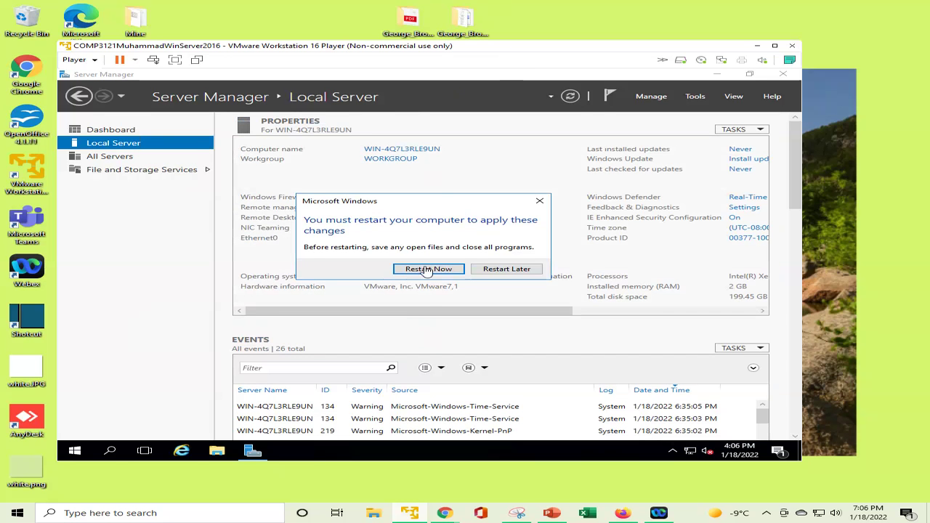
pyautogui.click(508, 270)
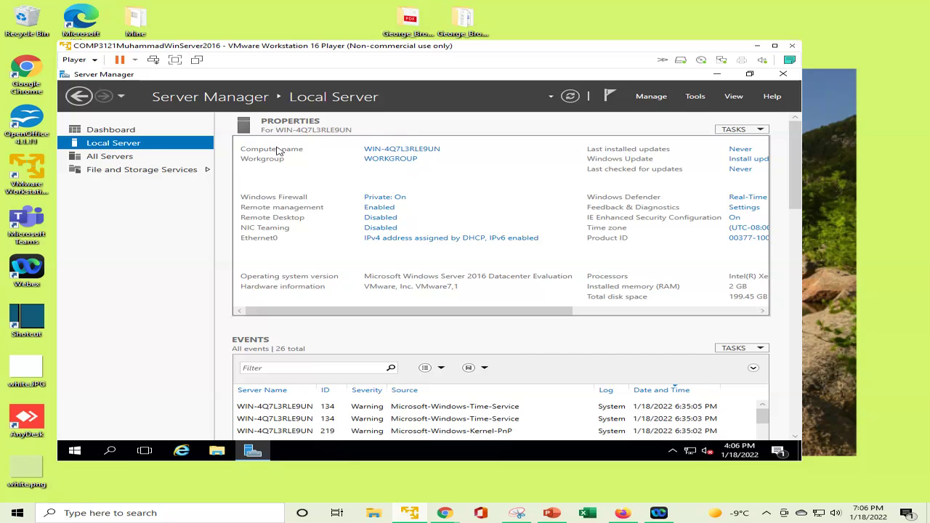
# Restart the virtual machine's Windows Server with the reason Other (Unplanned).
pyautogui.click(74, 450)
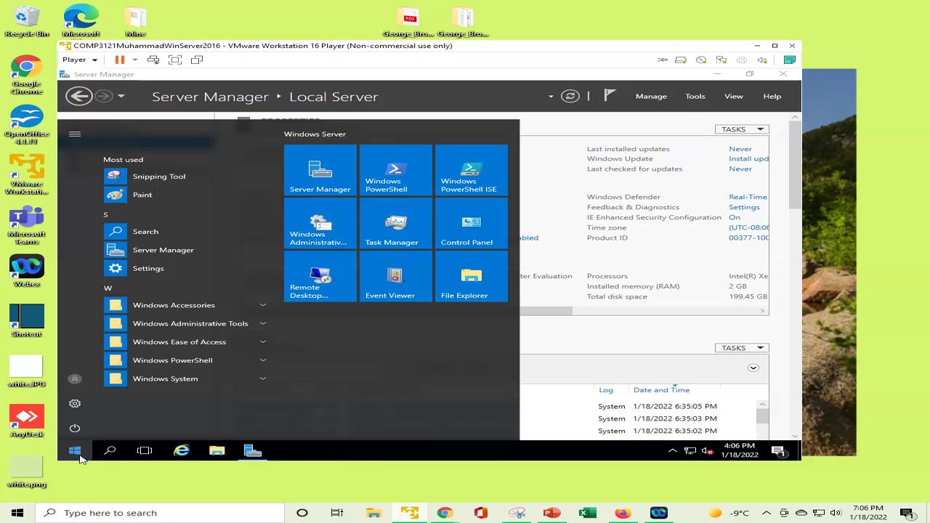
pyautogui.click(74, 429)
pyautogui.click(80, 401)
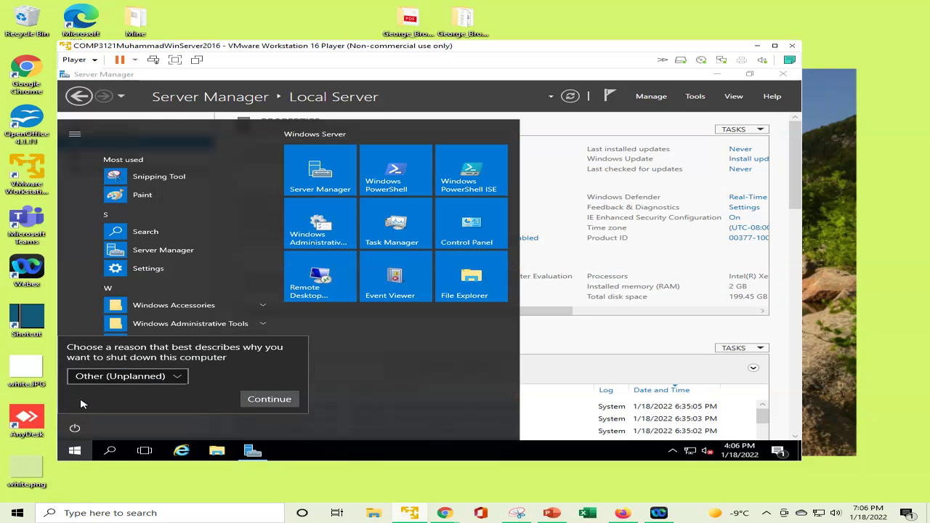
pyautogui.click(282, 402)
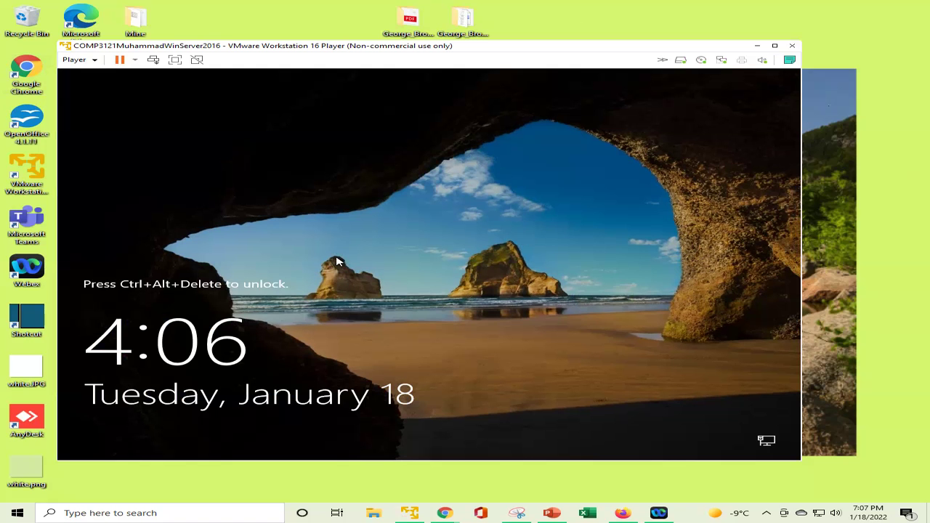
# Unlock the restarted server and enter the Administrator account password to sign in again.
pyautogui.click(485, 257)
pyautogui.press('ctrl+alt+Insert')
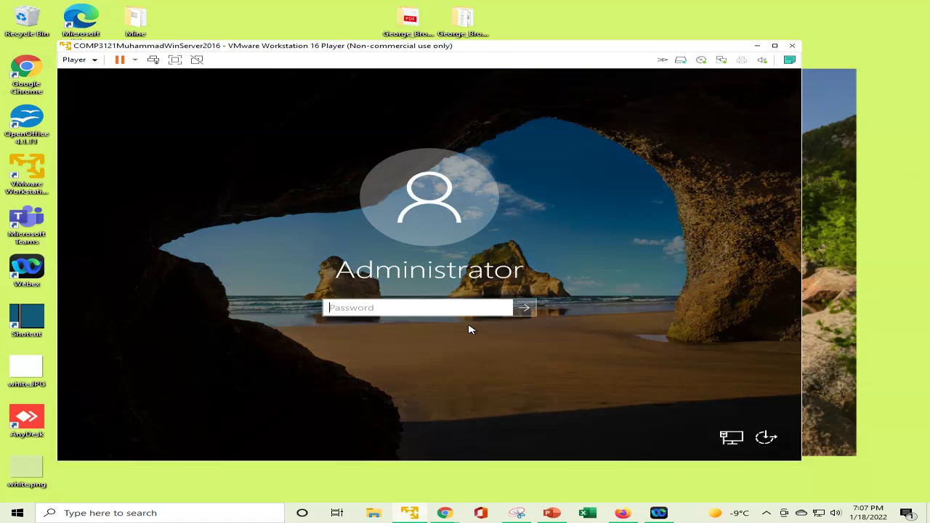
pyautogui.write('**************')
pyautogui.press('Return')
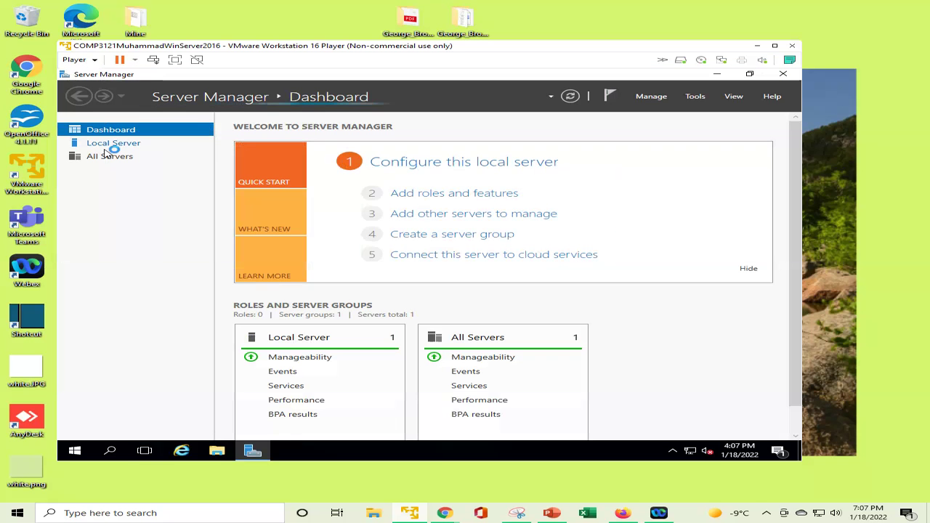
# Check the computer name in the Local Server properties and return to the Server Manager dashboard.
pyautogui.click(106, 154)
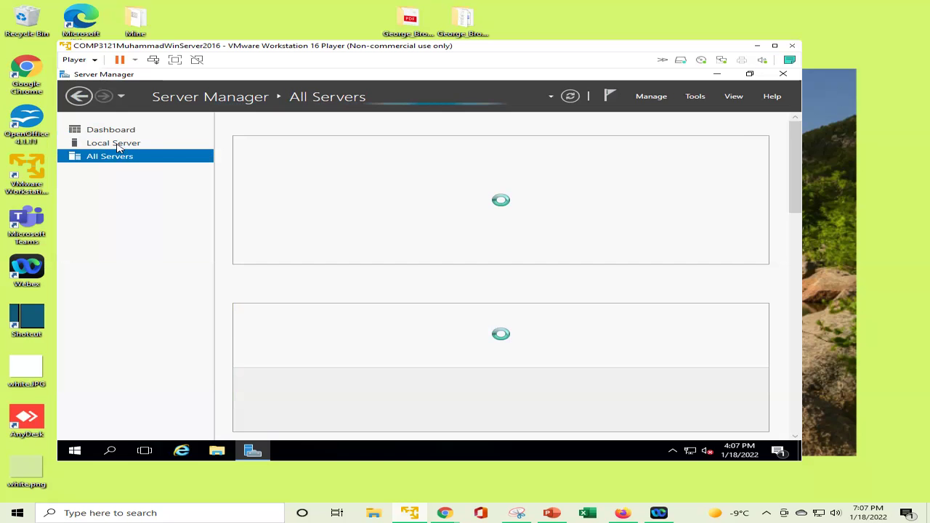
pyautogui.click(116, 145)
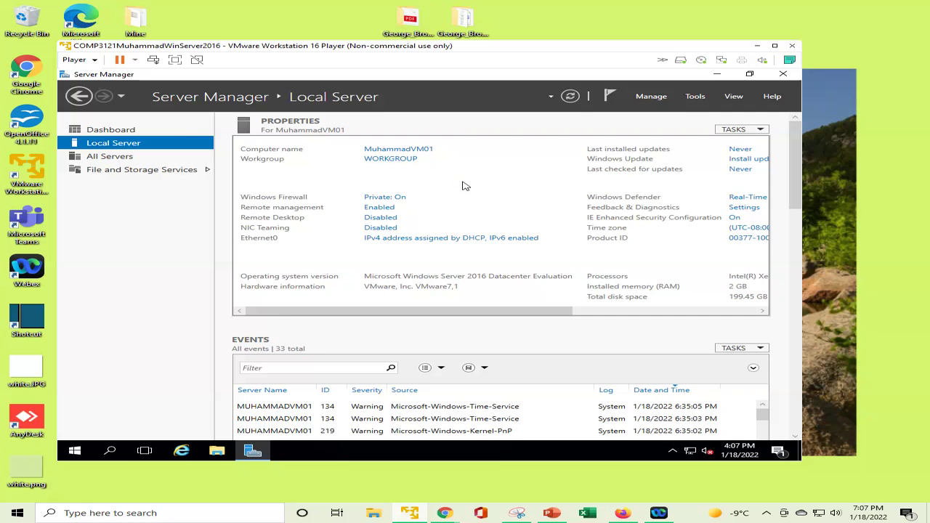
pyautogui.click(114, 131)
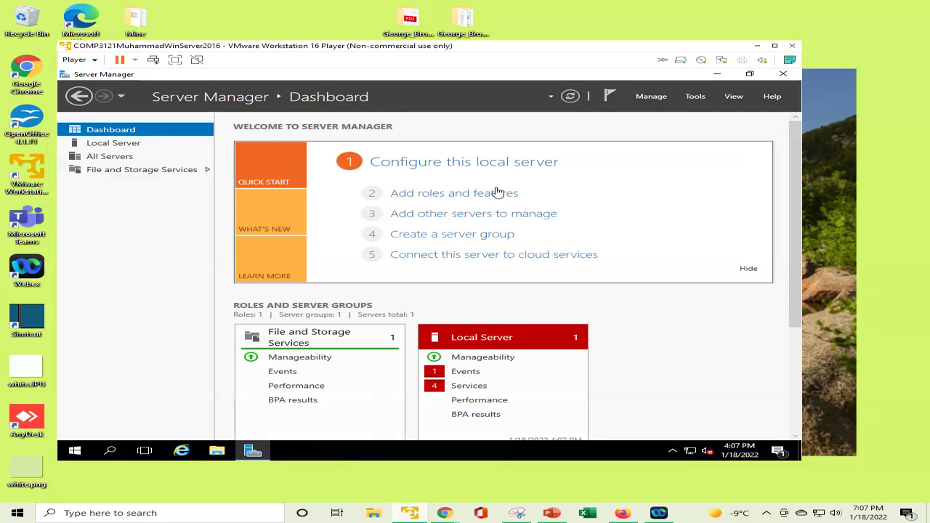
# Start adding roles and features with a role-based or feature-based installation on the local server from the server pool.
pyautogui.click(450, 195)
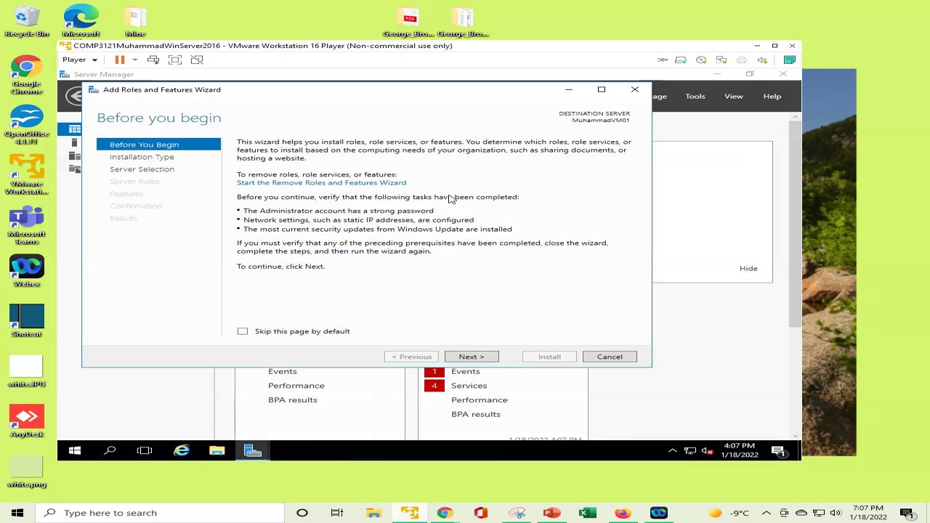
pyautogui.click(471, 358)
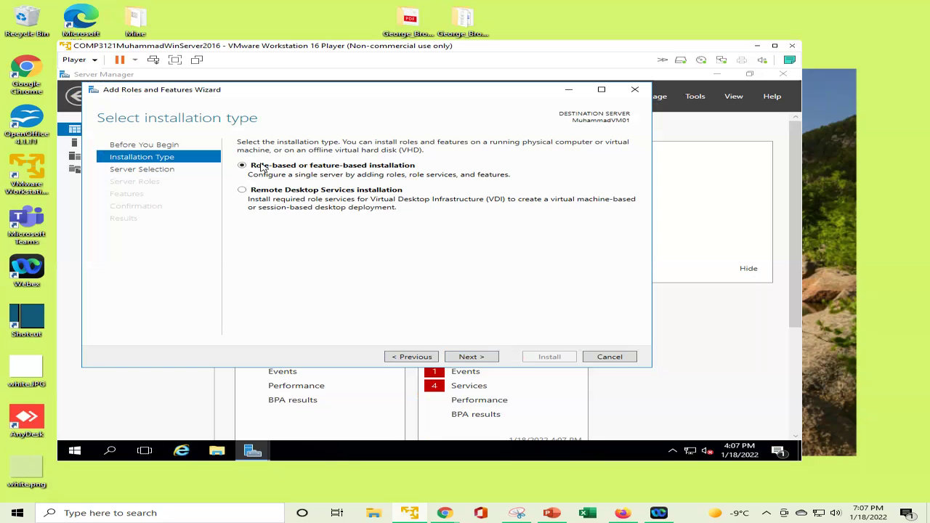
pyautogui.click(481, 359)
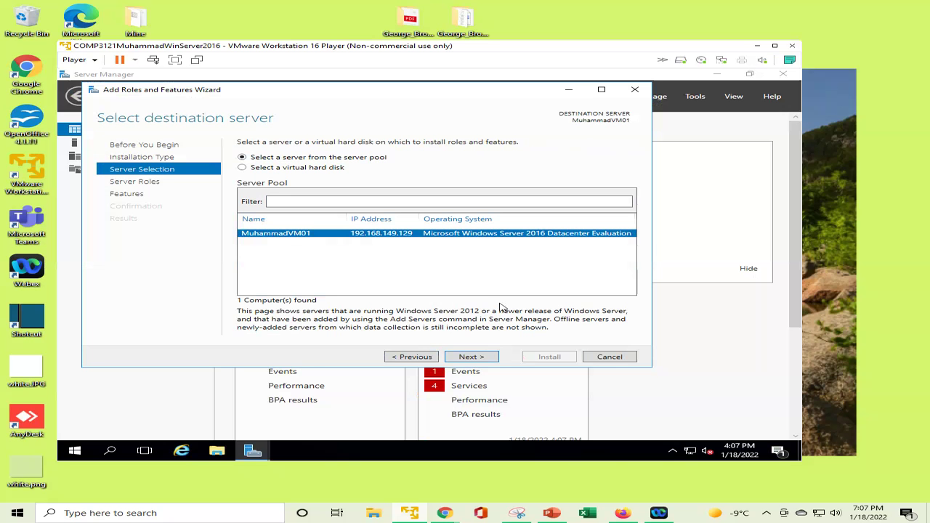
pyautogui.click(470, 359)
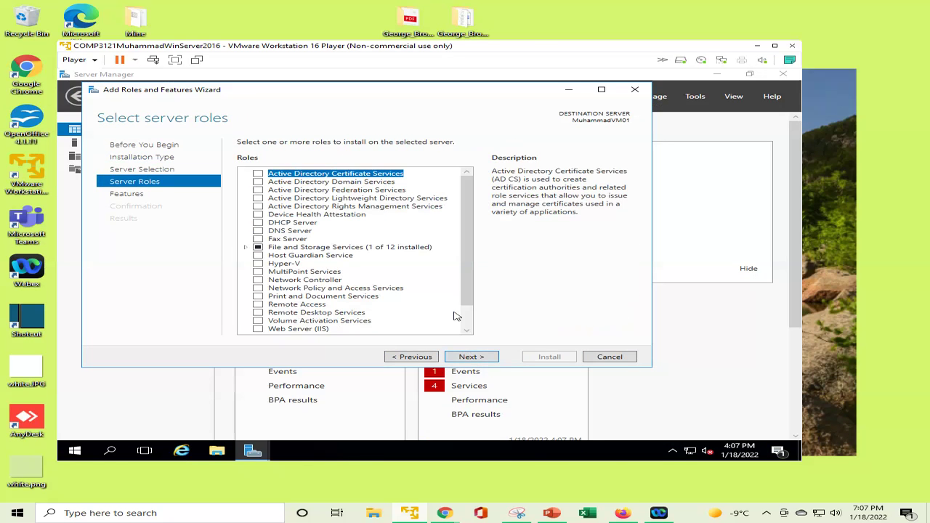
# Select the Active Directory Domain Services role and add its required features, including the management tools.
pyautogui.click(327, 185)
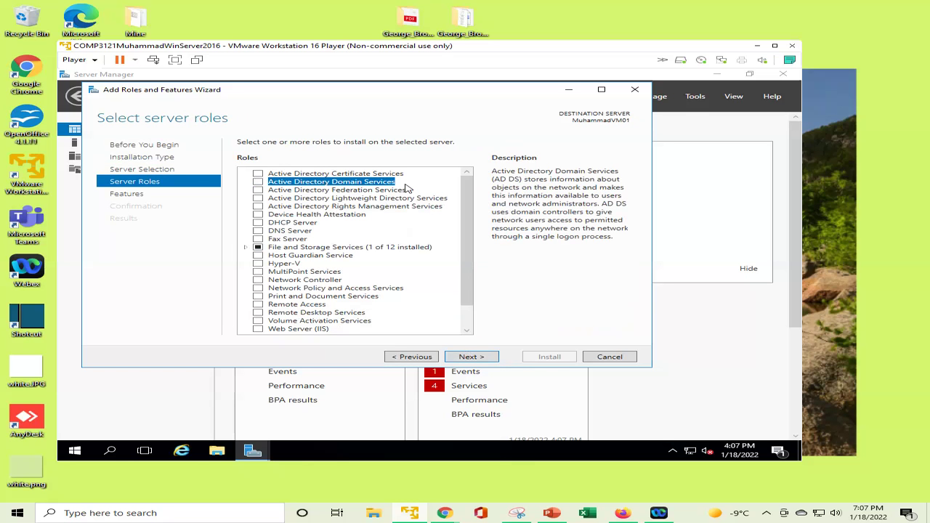
pyautogui.click(470, 358)
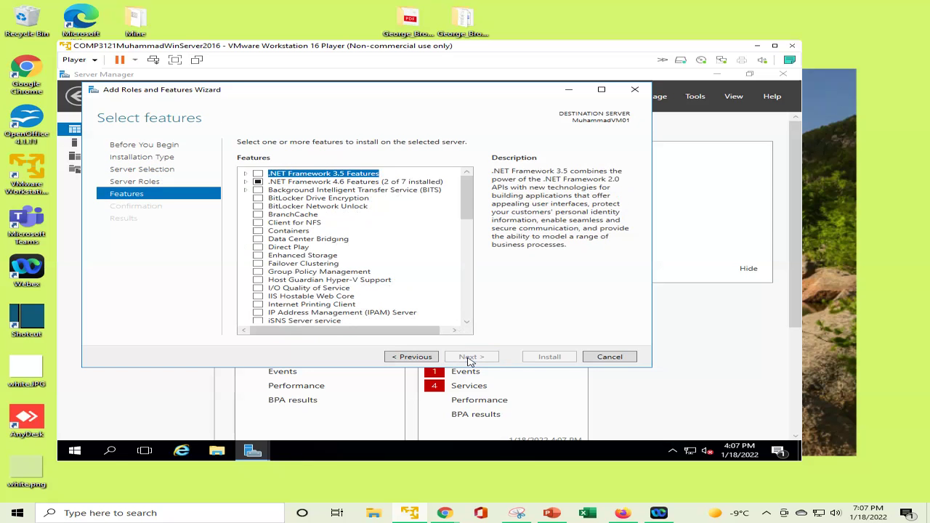
pyautogui.click(415, 357)
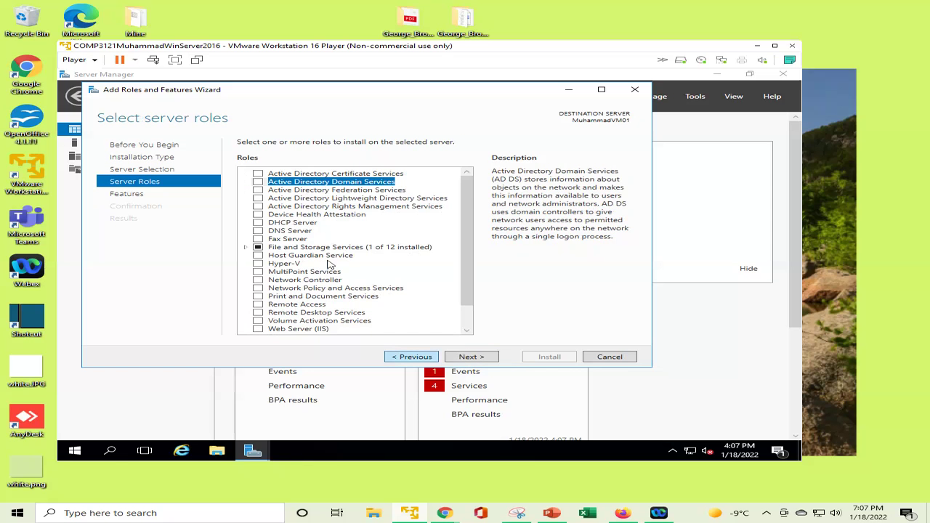
pyautogui.click(258, 182)
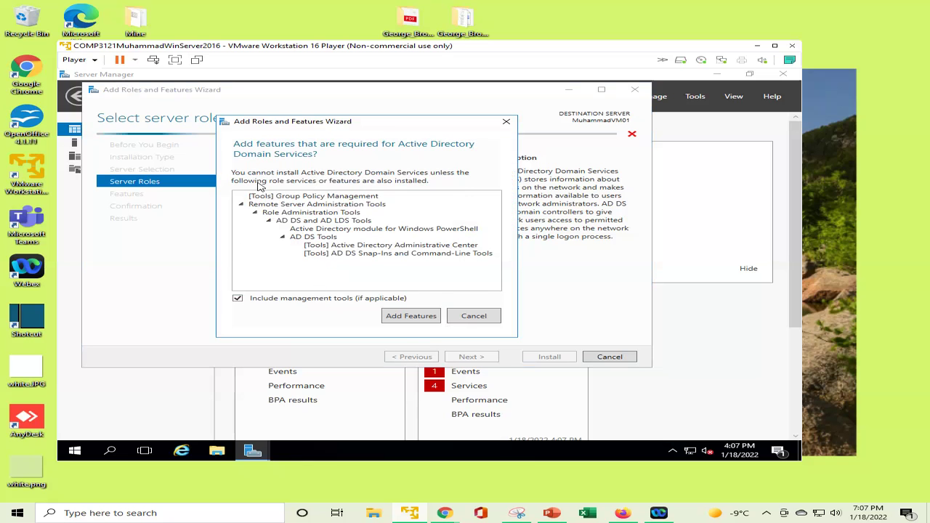
pyautogui.click(406, 320)
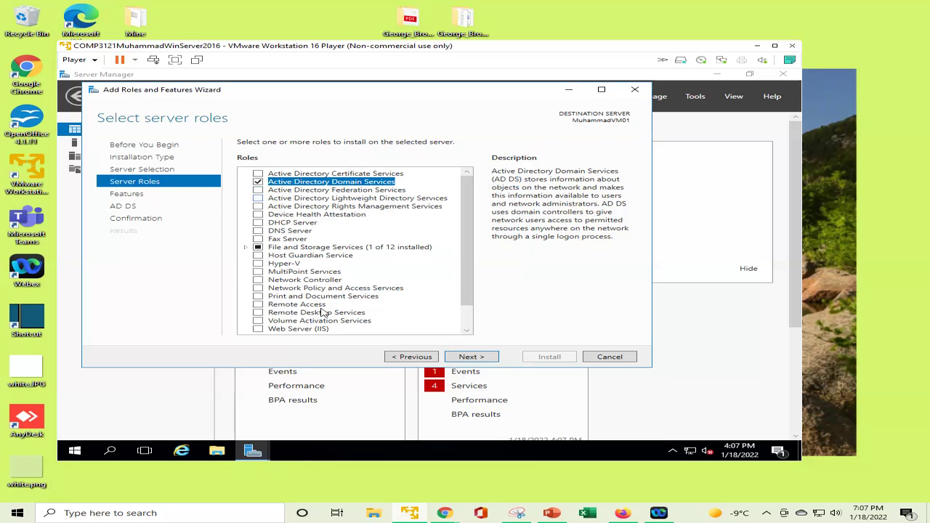
# Keep the default features, allow automatic restart of the destination server, install Active Directory Domain Services and close the wizard.
pyautogui.click(488, 359)
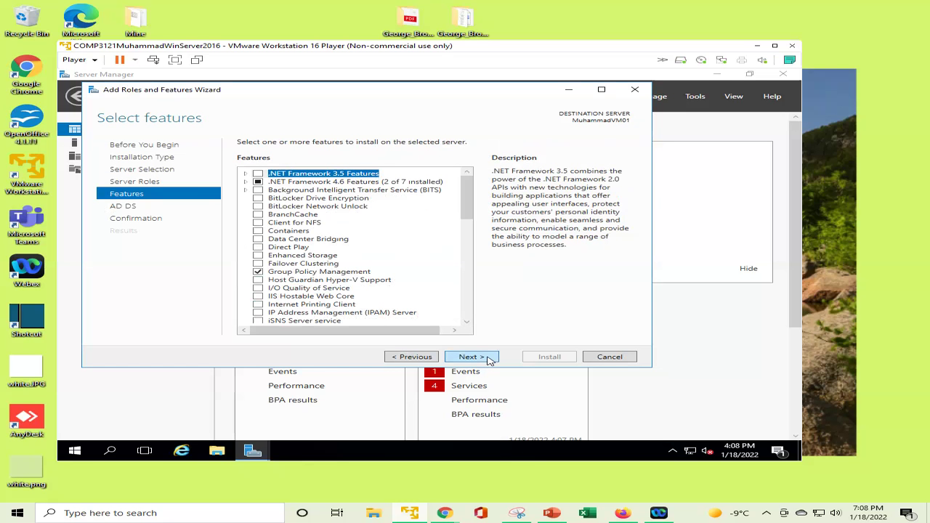
pyautogui.click(471, 359)
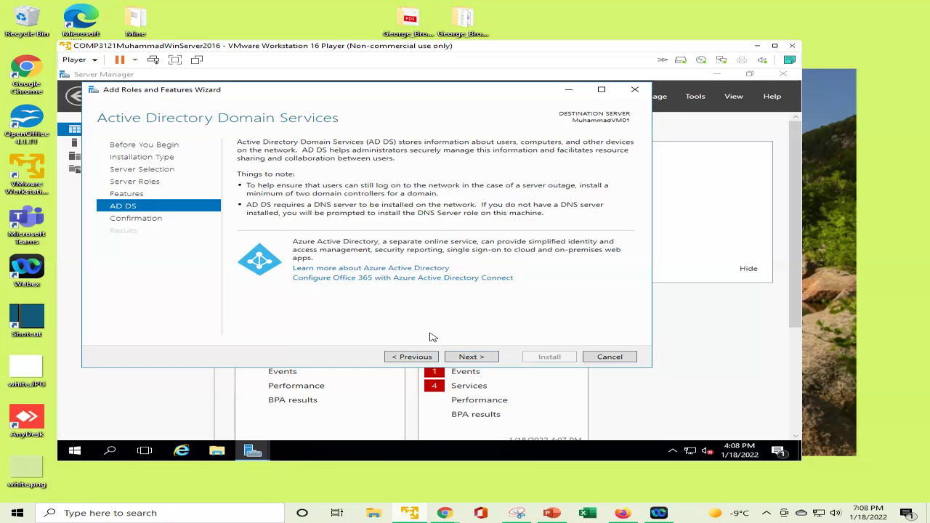
pyautogui.click(470, 359)
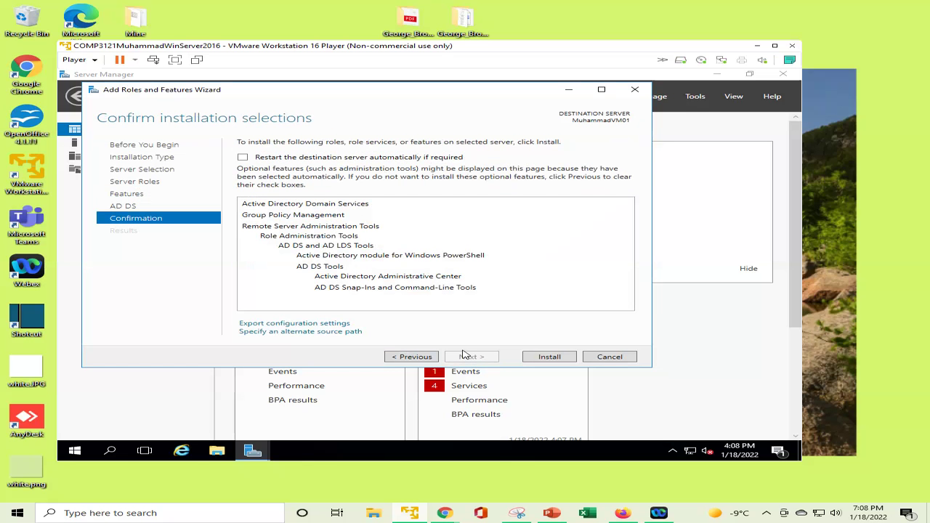
pyautogui.click(243, 157)
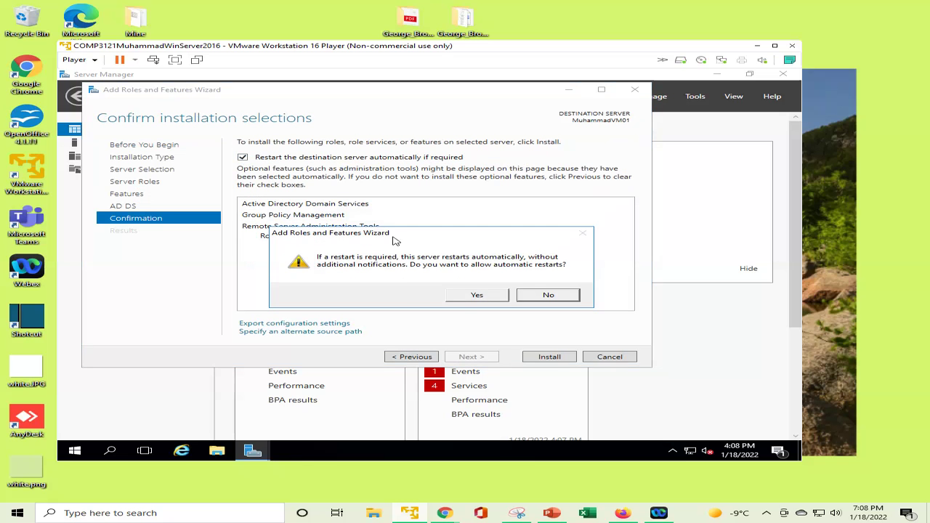
pyautogui.click(479, 298)
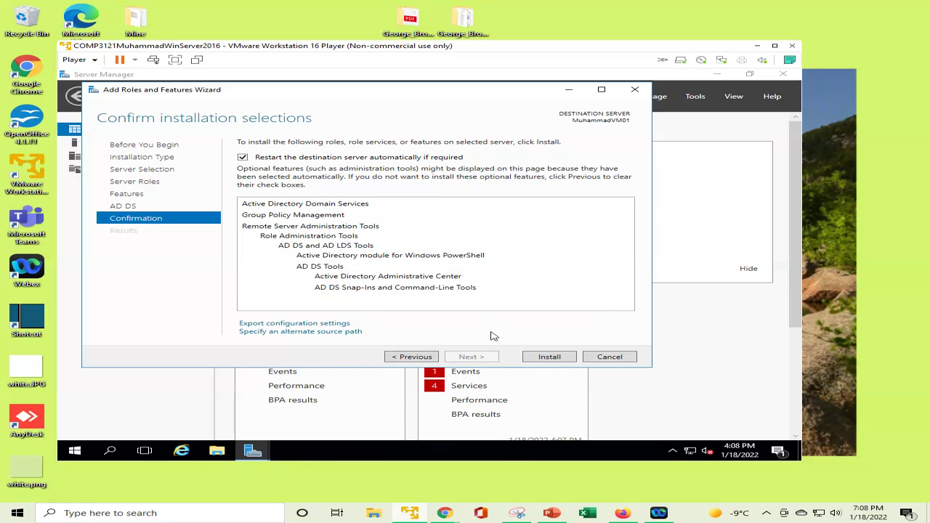
pyautogui.click(550, 357)
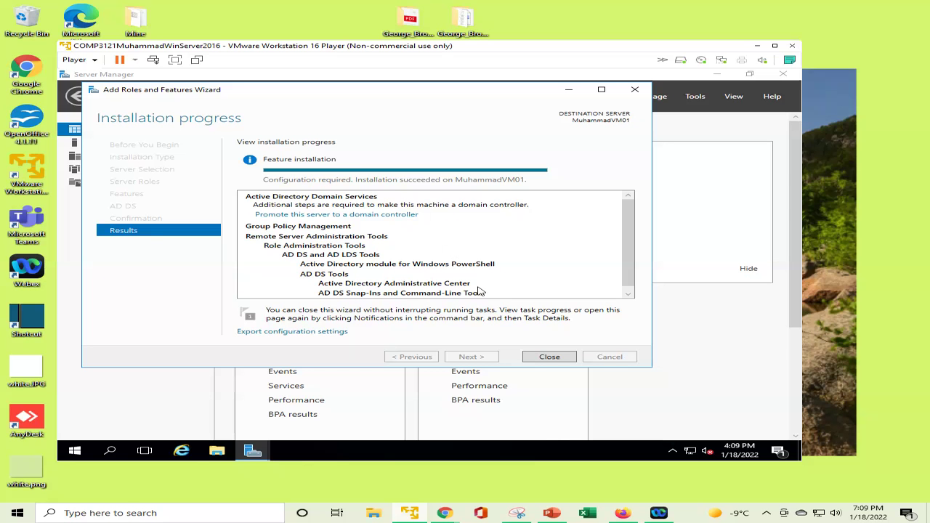
pyautogui.click(548, 357)
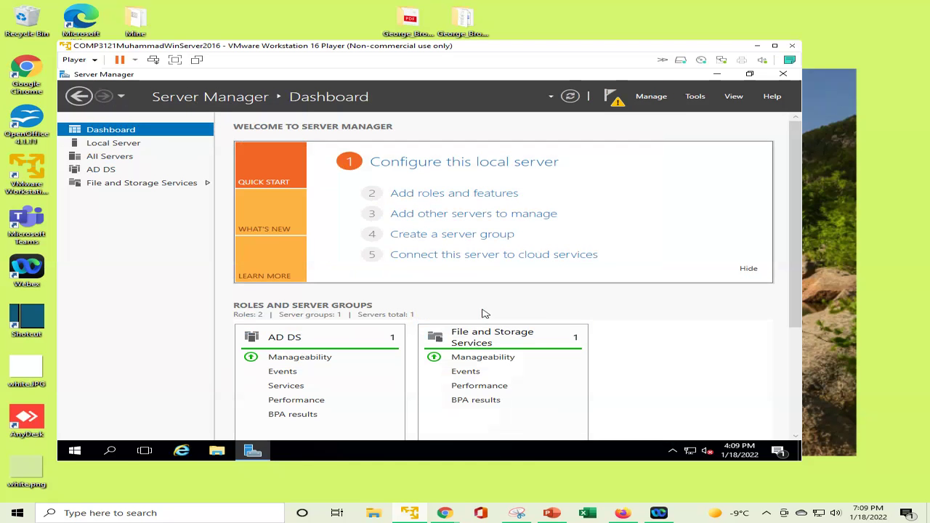
# Begin promoting the server to a domain controller by adding a new forest, with the owner's first name plus Domain.local as root domain name.
pyautogui.click(619, 105)
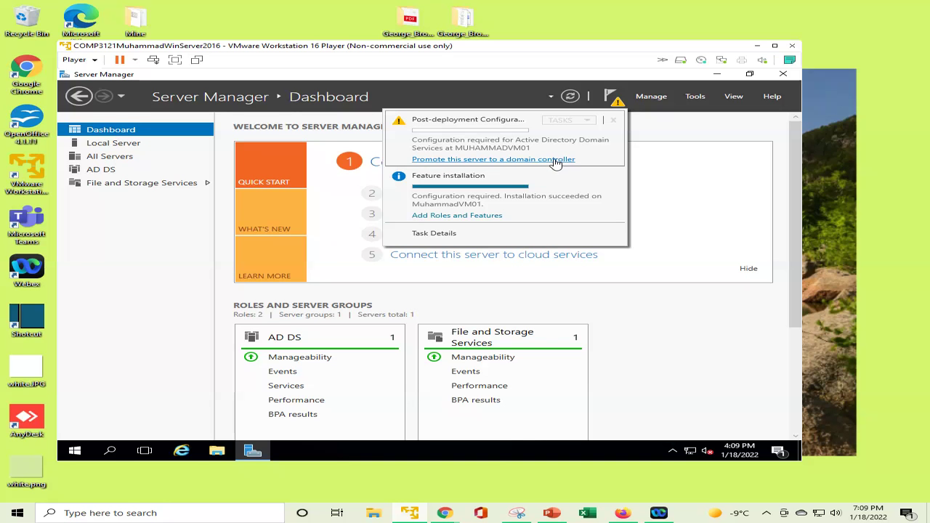
pyautogui.click(479, 160)
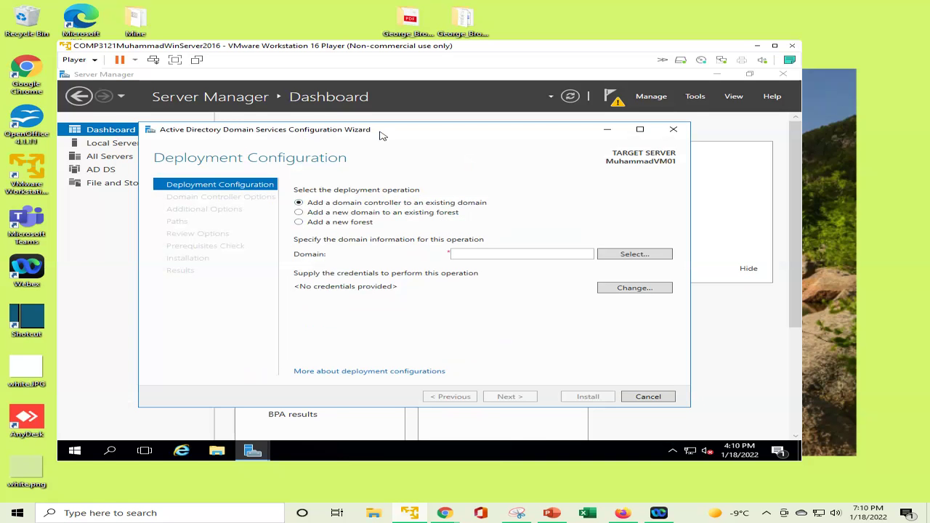
pyautogui.click(303, 224)
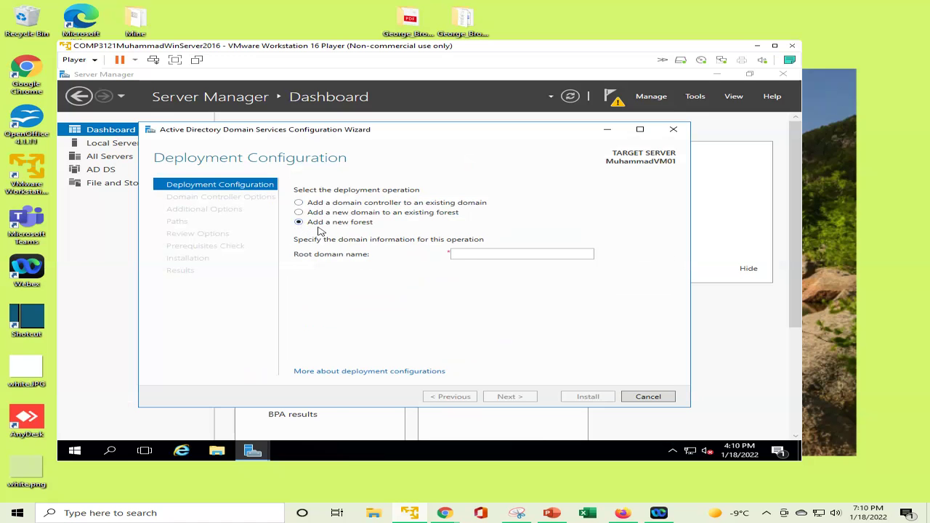
pyautogui.click(519, 251)
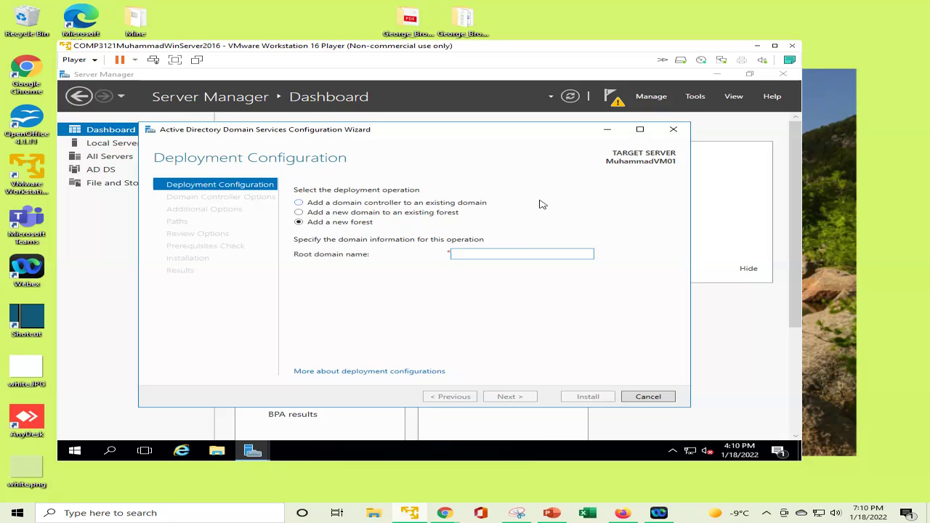
pyautogui.write('Muh')
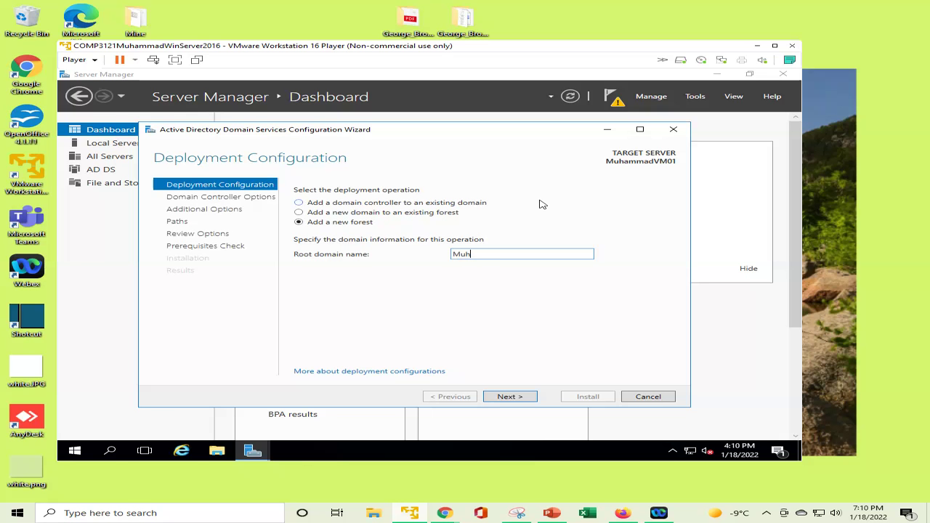
pyautogui.write('ammadDomain.local')
pyautogui.click(526, 398)
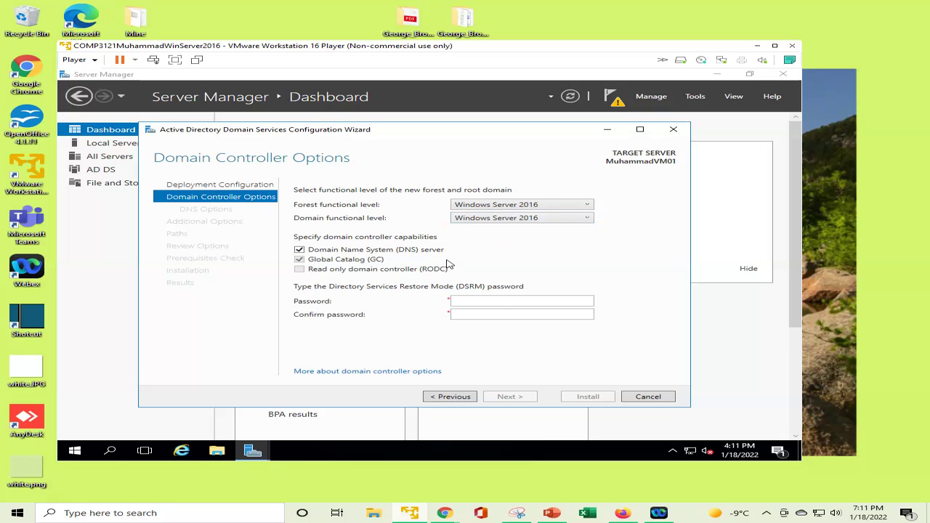
# Enter and confirm the Directory Services Restore Mode password, keeping the Windows Server 2016 functional levels and the DNS server capability.
pyautogui.click(488, 299)
pyautogui.write('••••••')
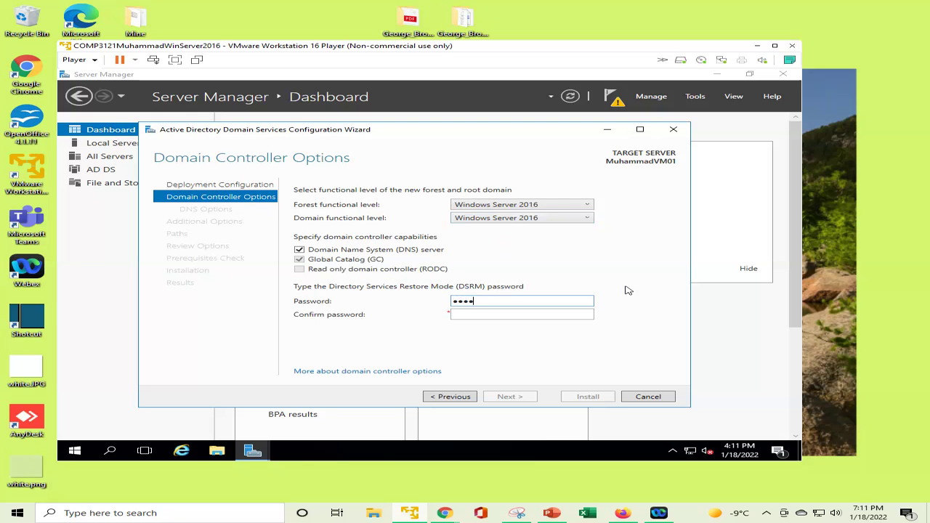
pyautogui.write('•••••••')
pyautogui.click(524, 315)
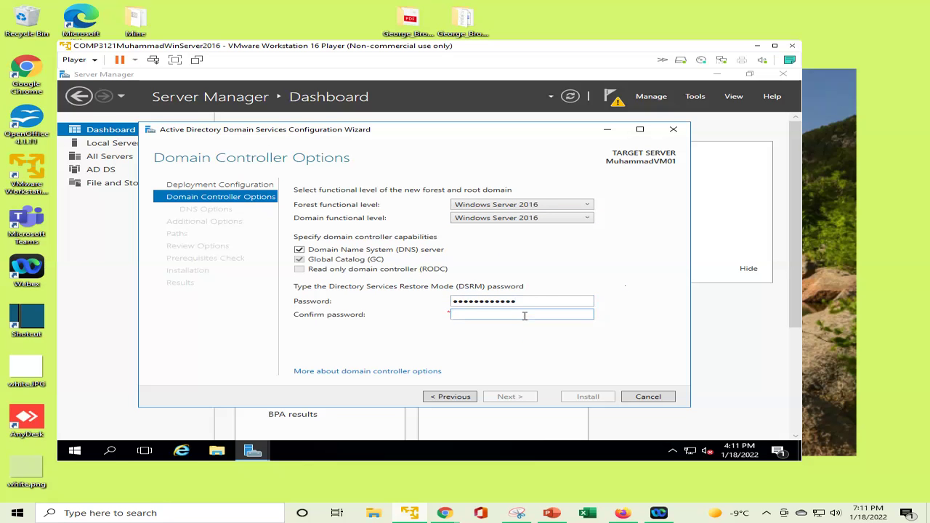
pyautogui.write('••••••••••••')
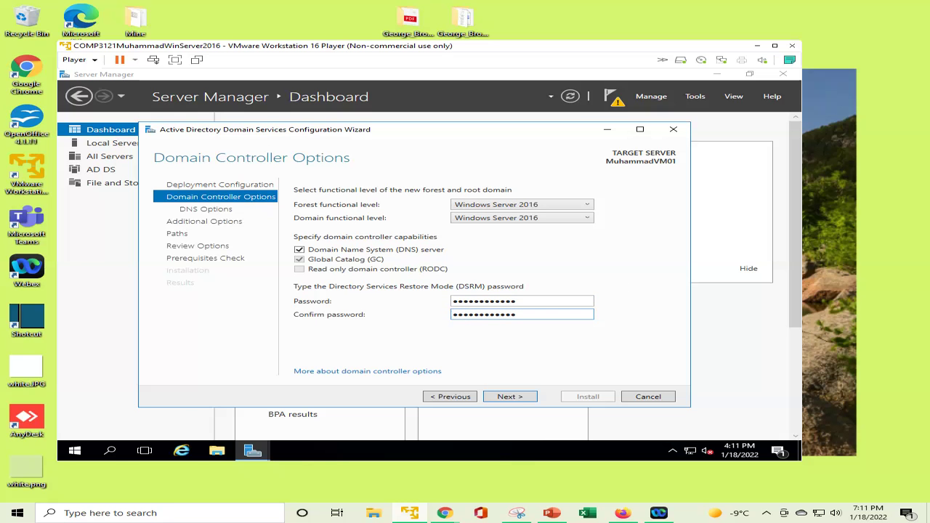
pyautogui.click(513, 397)
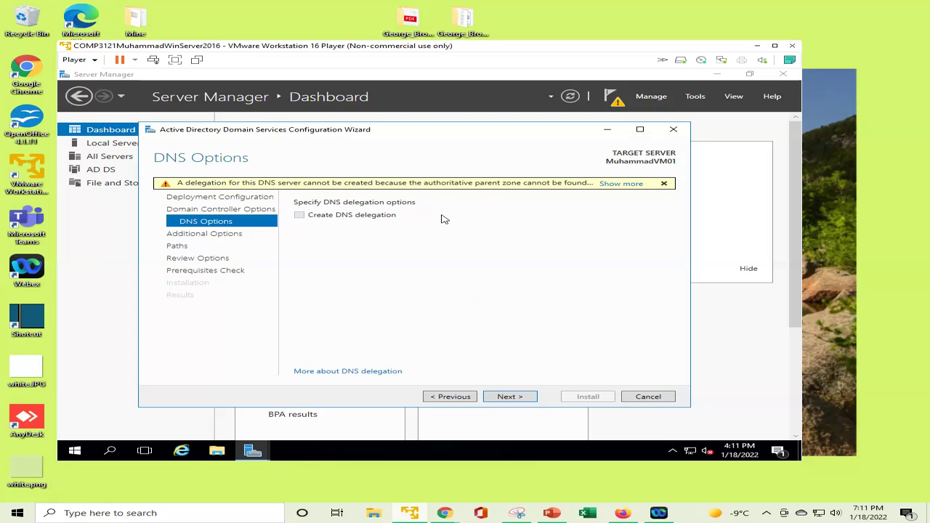
# Accept the default DNS options, NetBIOS domain name and folder paths, run the prerequisites check and install the domain controller.
pyautogui.click(516, 398)
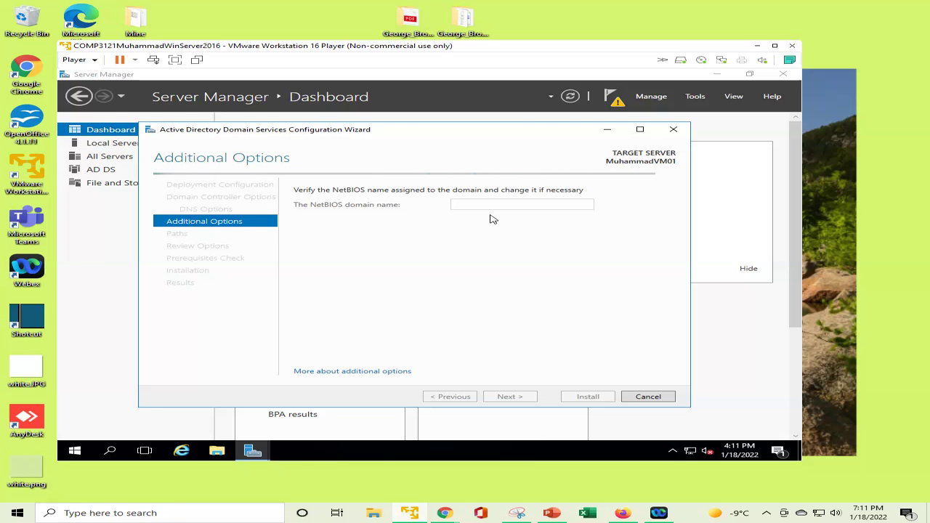
pyautogui.doubleClick(547, 204)
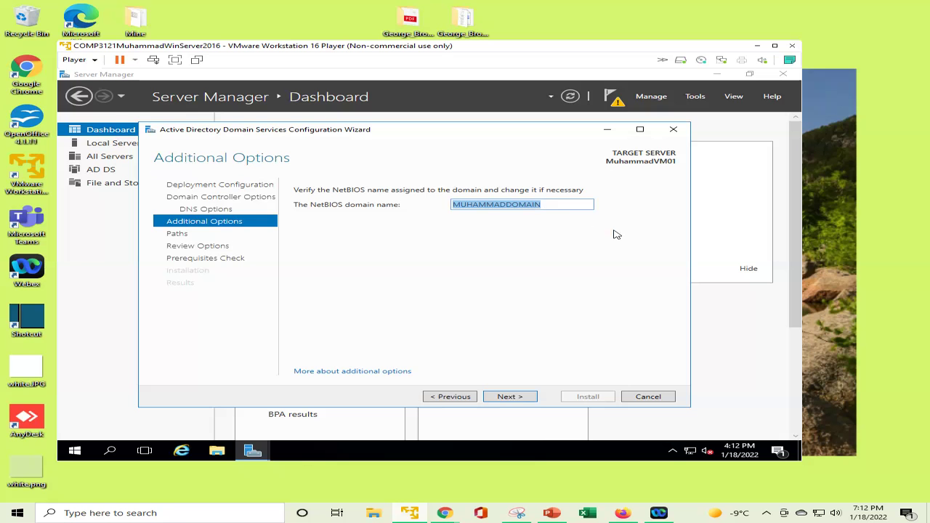
pyautogui.press('Right')
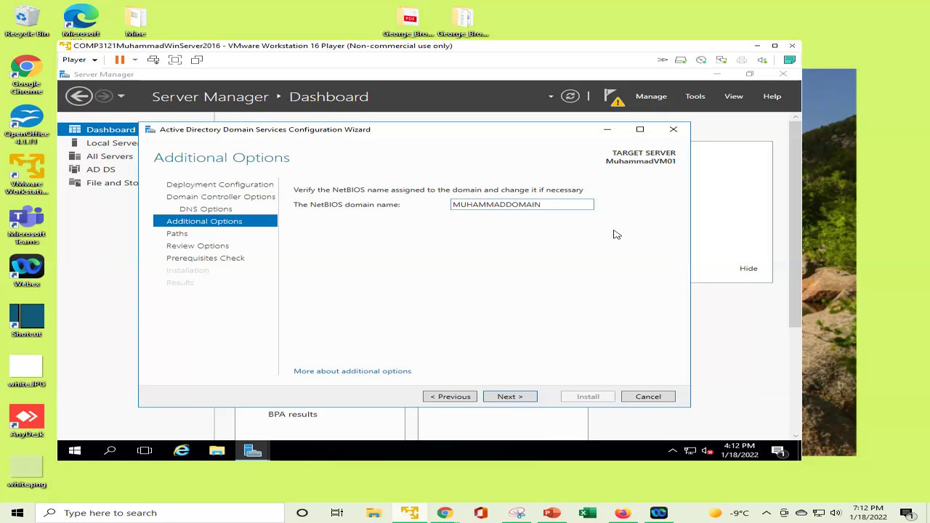
pyautogui.click(509, 398)
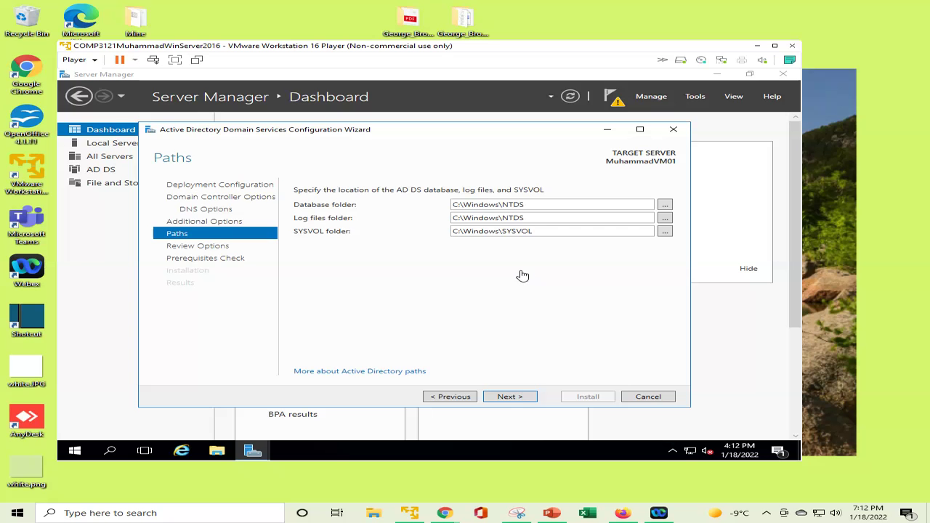
pyautogui.click(515, 399)
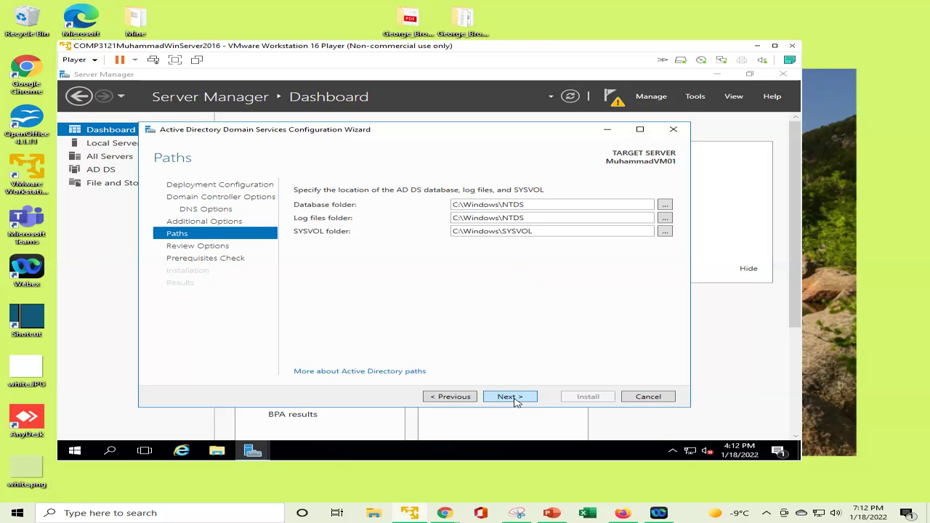
pyautogui.click(515, 402)
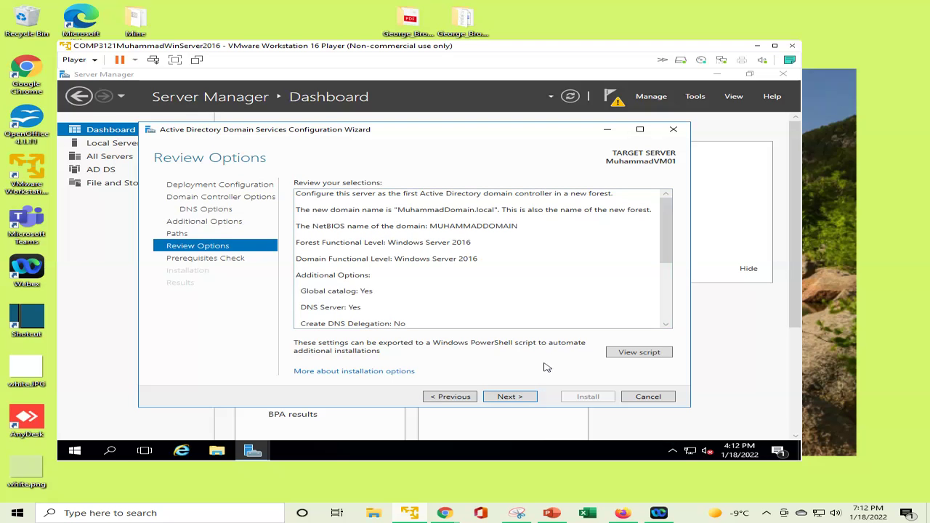
pyautogui.click(511, 401)
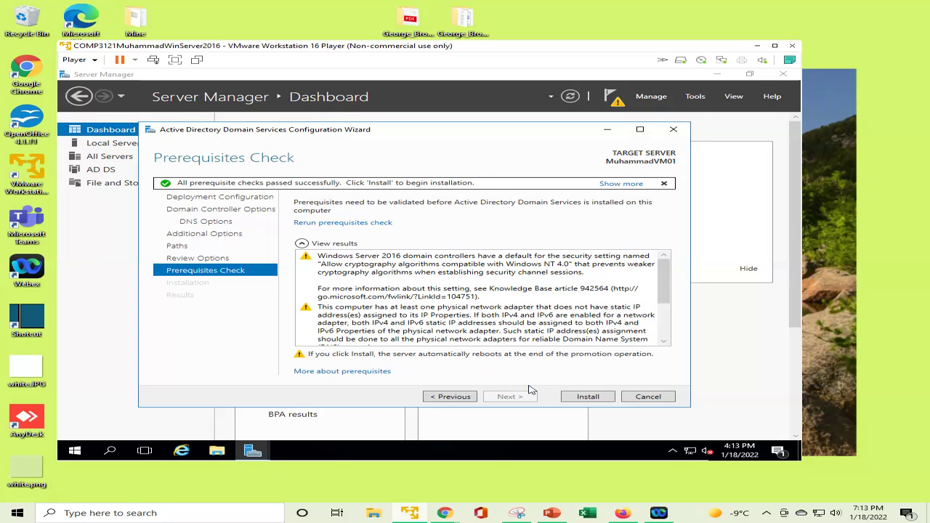
pyautogui.click(588, 397)
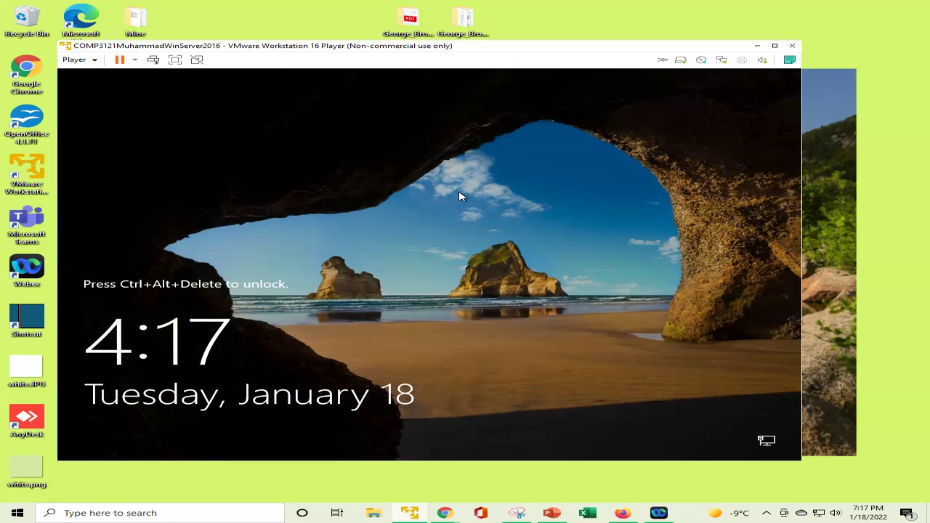
# Unlock the restarted server, sign in as the domain Administrator with the account password, and check the Server Manager notifications.
pyautogui.press('ctrl+alt+Insert')
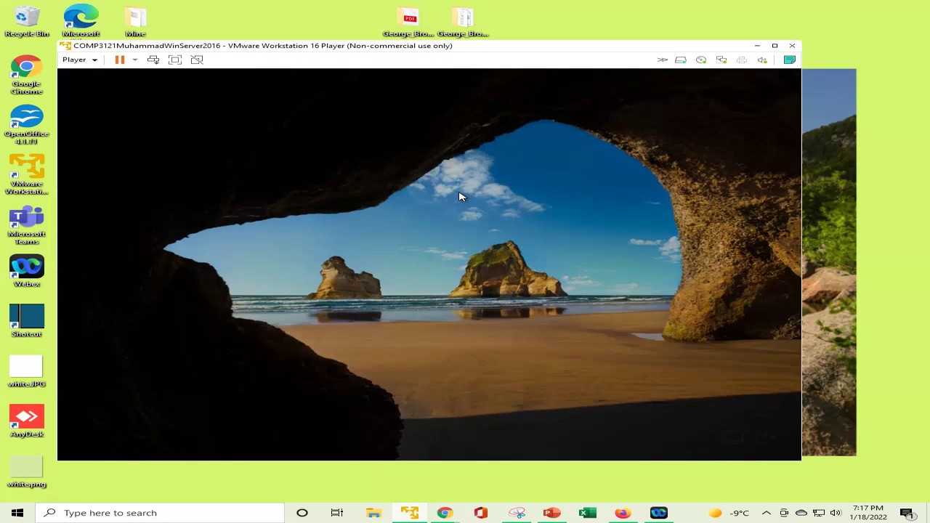
pyautogui.write('••••••')
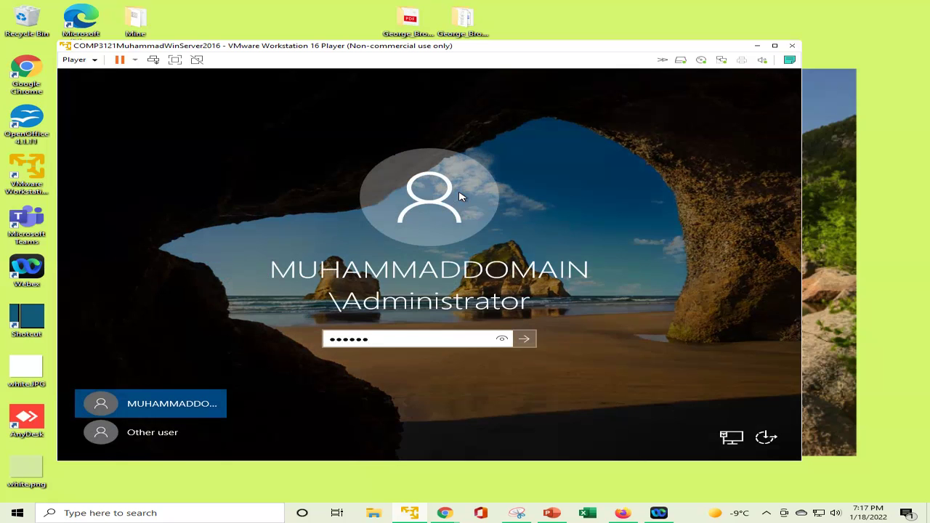
pyautogui.write('•••••••')
pyautogui.press('Return')
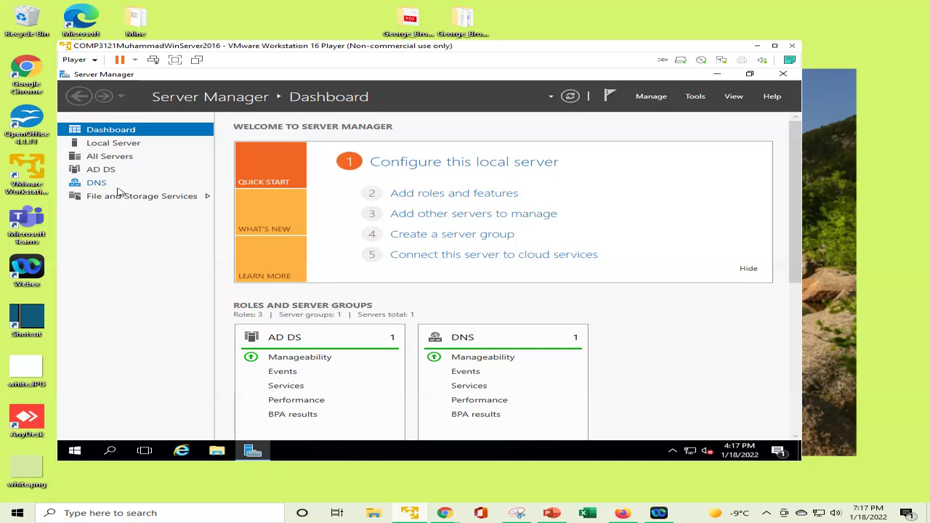
pyautogui.click(611, 95)
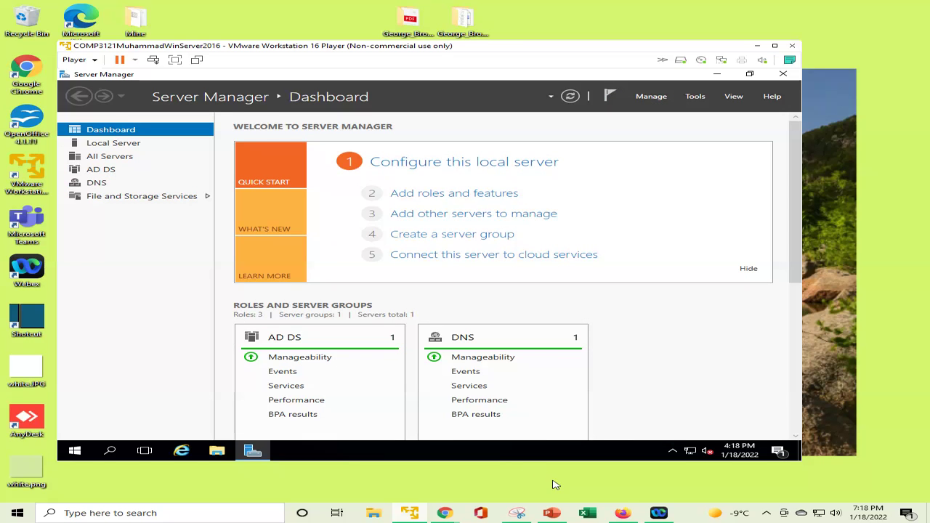
# Switch to the course presentation in PowerPoint and review slides 78 to 84 on signing in and installing VMware Tools.
pyautogui.click(553, 513)
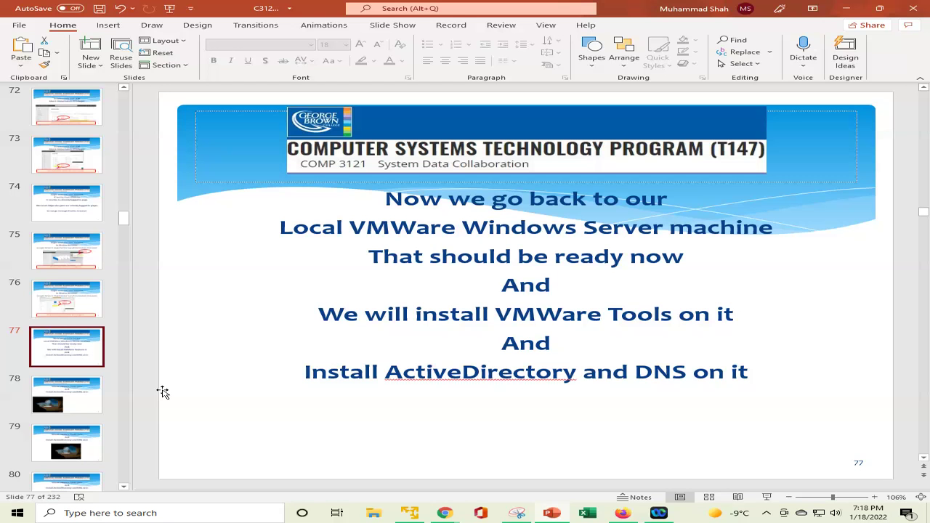
pyautogui.click(78, 399)
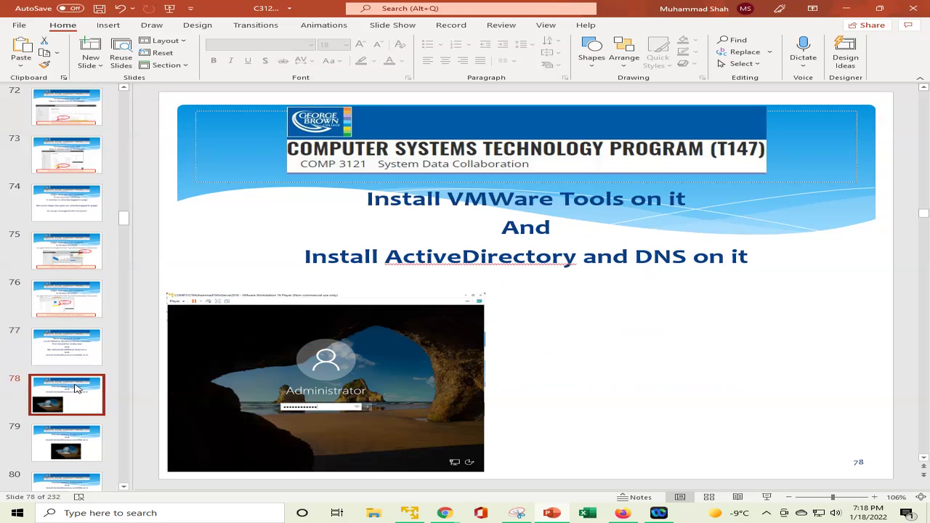
pyautogui.press('Down')
pyautogui.press('Down')
pyautogui.press('Down')
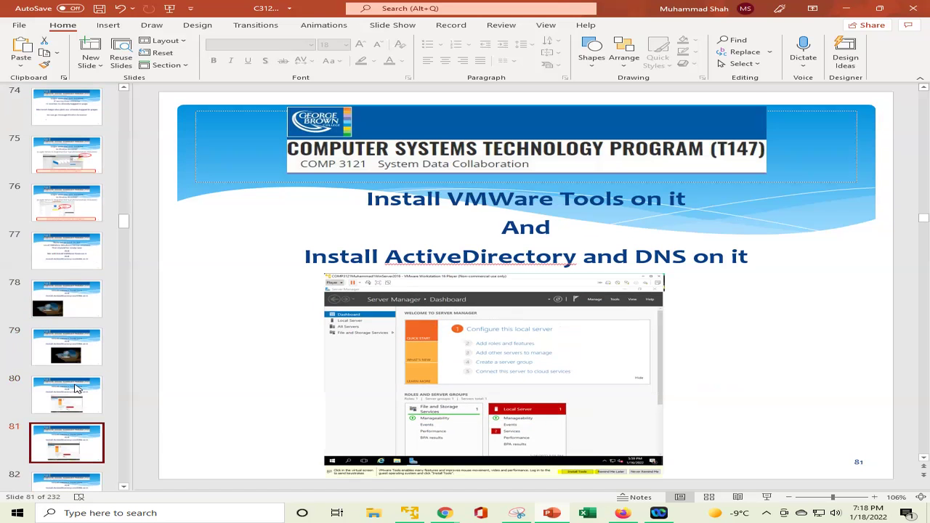
pyautogui.press('Down')
pyautogui.press('Up')
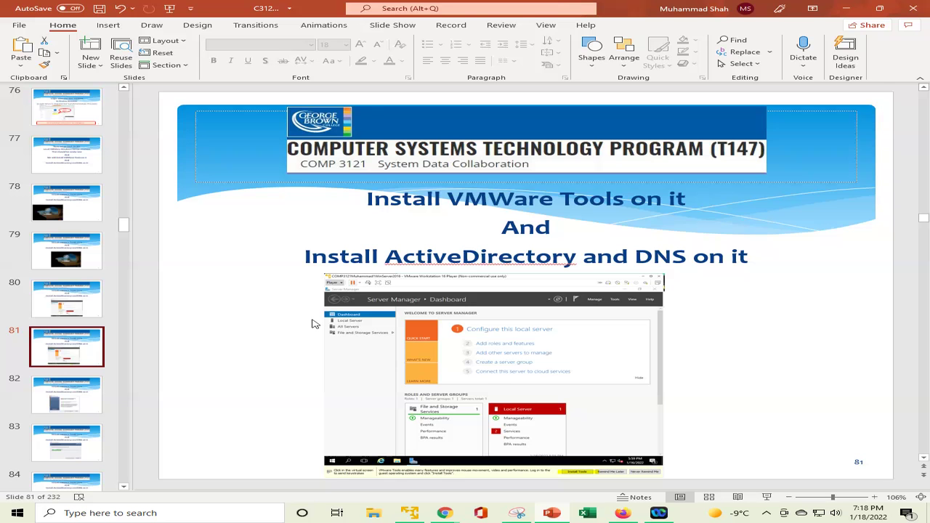
pyautogui.press('Down')
pyautogui.press('Down')
pyautogui.press('Down')
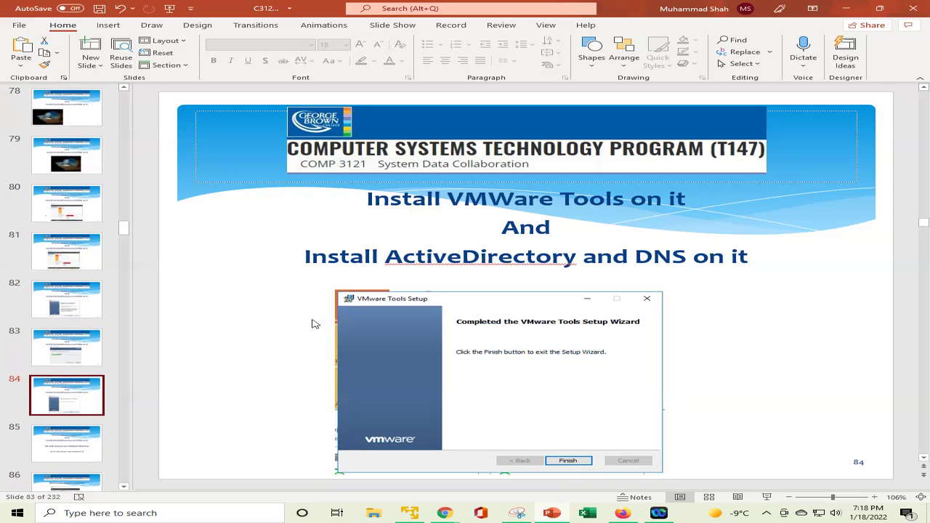
# Review the slides on renaming the VMware machine and restarting it, through slide 90 on installing Active Directory and DNS.
pyautogui.press('Down')
pyautogui.press('Down')
pyautogui.press('Down')
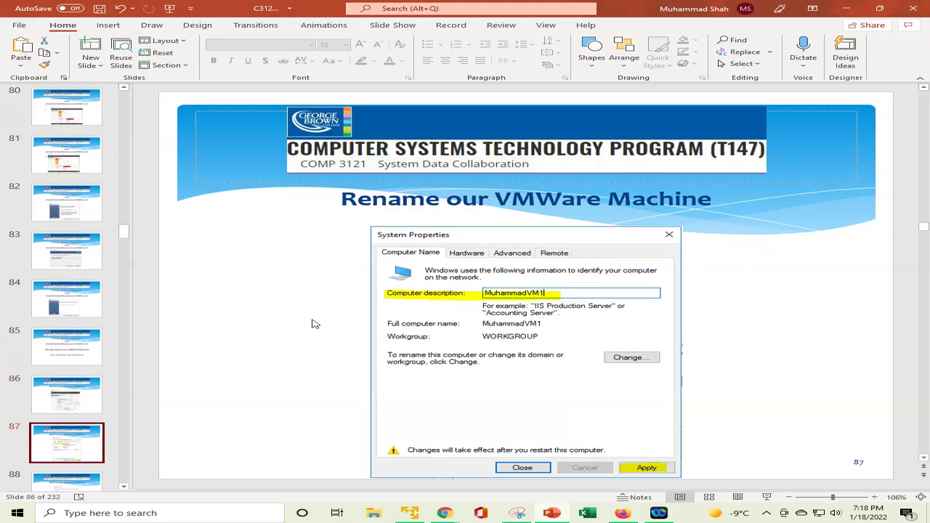
pyautogui.press('Down')
pyautogui.press('Down')
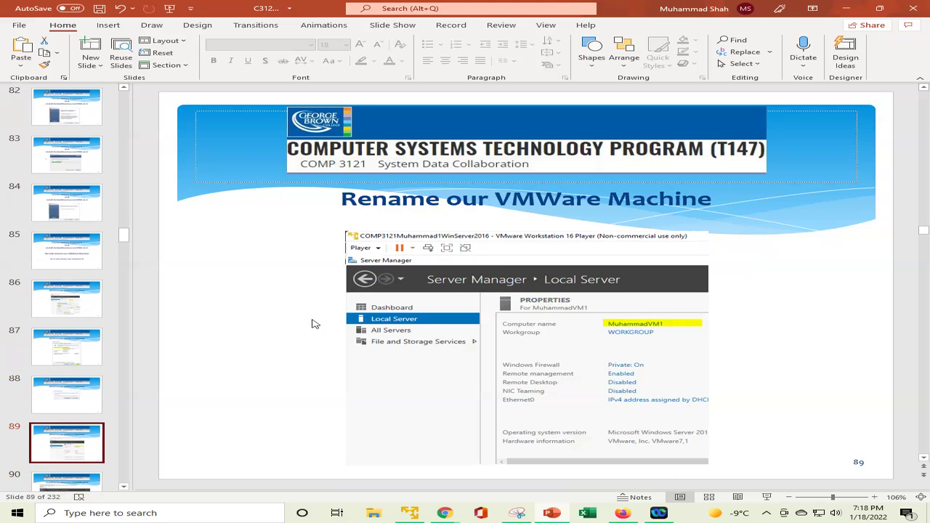
pyautogui.press('Up')
pyautogui.press('Up')
pyautogui.press('Down')
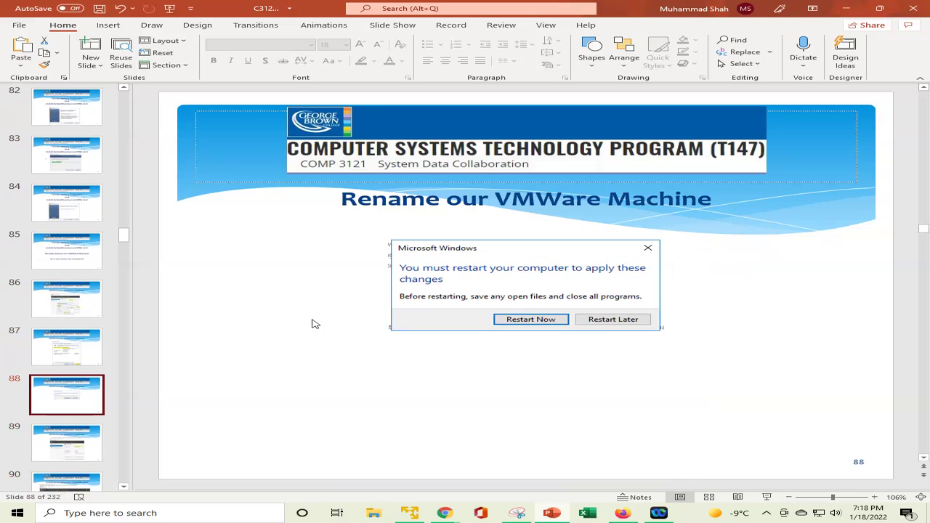
pyautogui.press('Down')
pyautogui.press('Down')
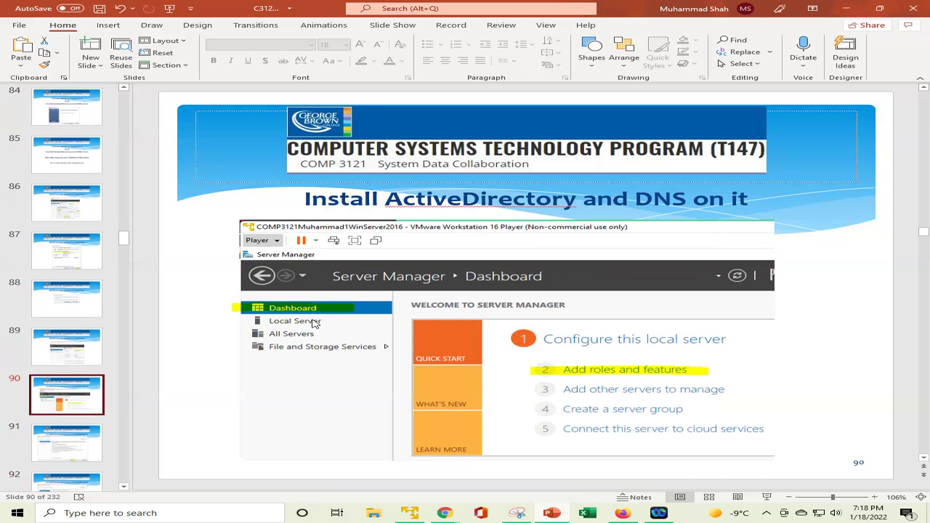